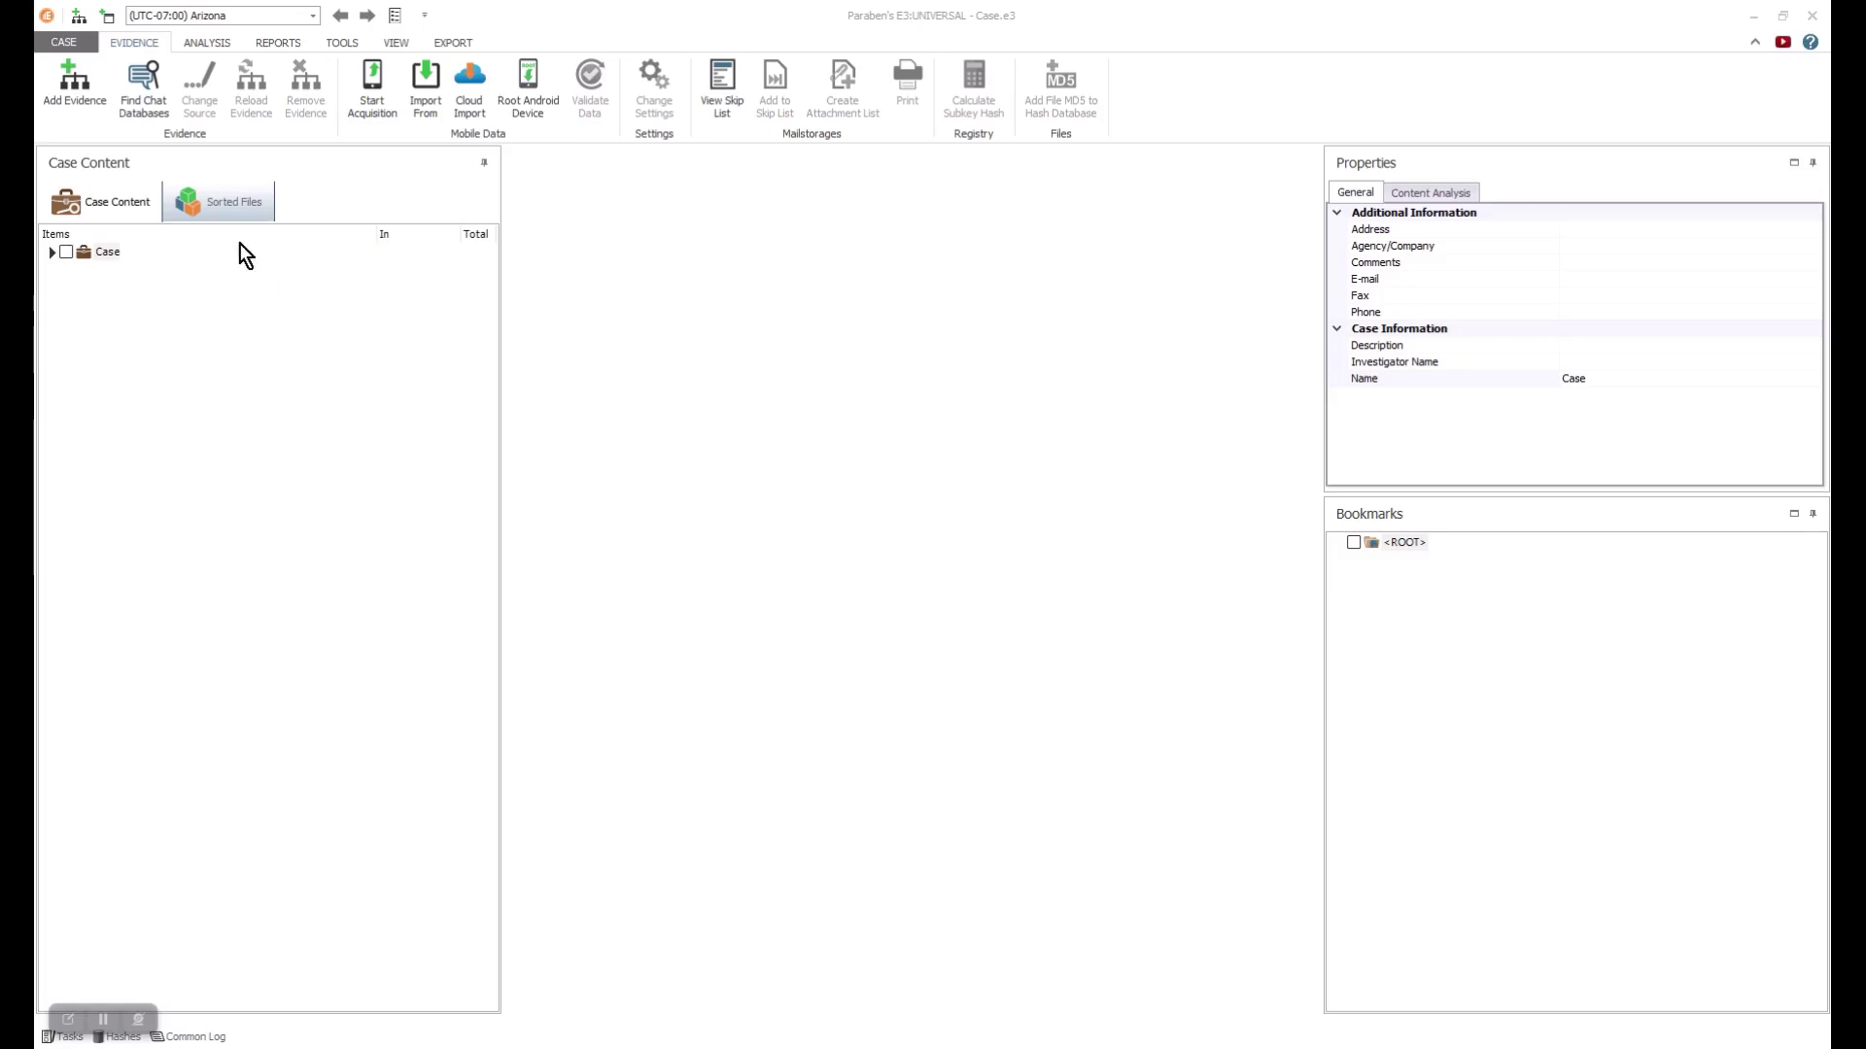
Start adding memory dump evidence and proceed through the import wizard with Volatility Data as the data type
{"action": "left_click", "coordinate": [79, 95]}
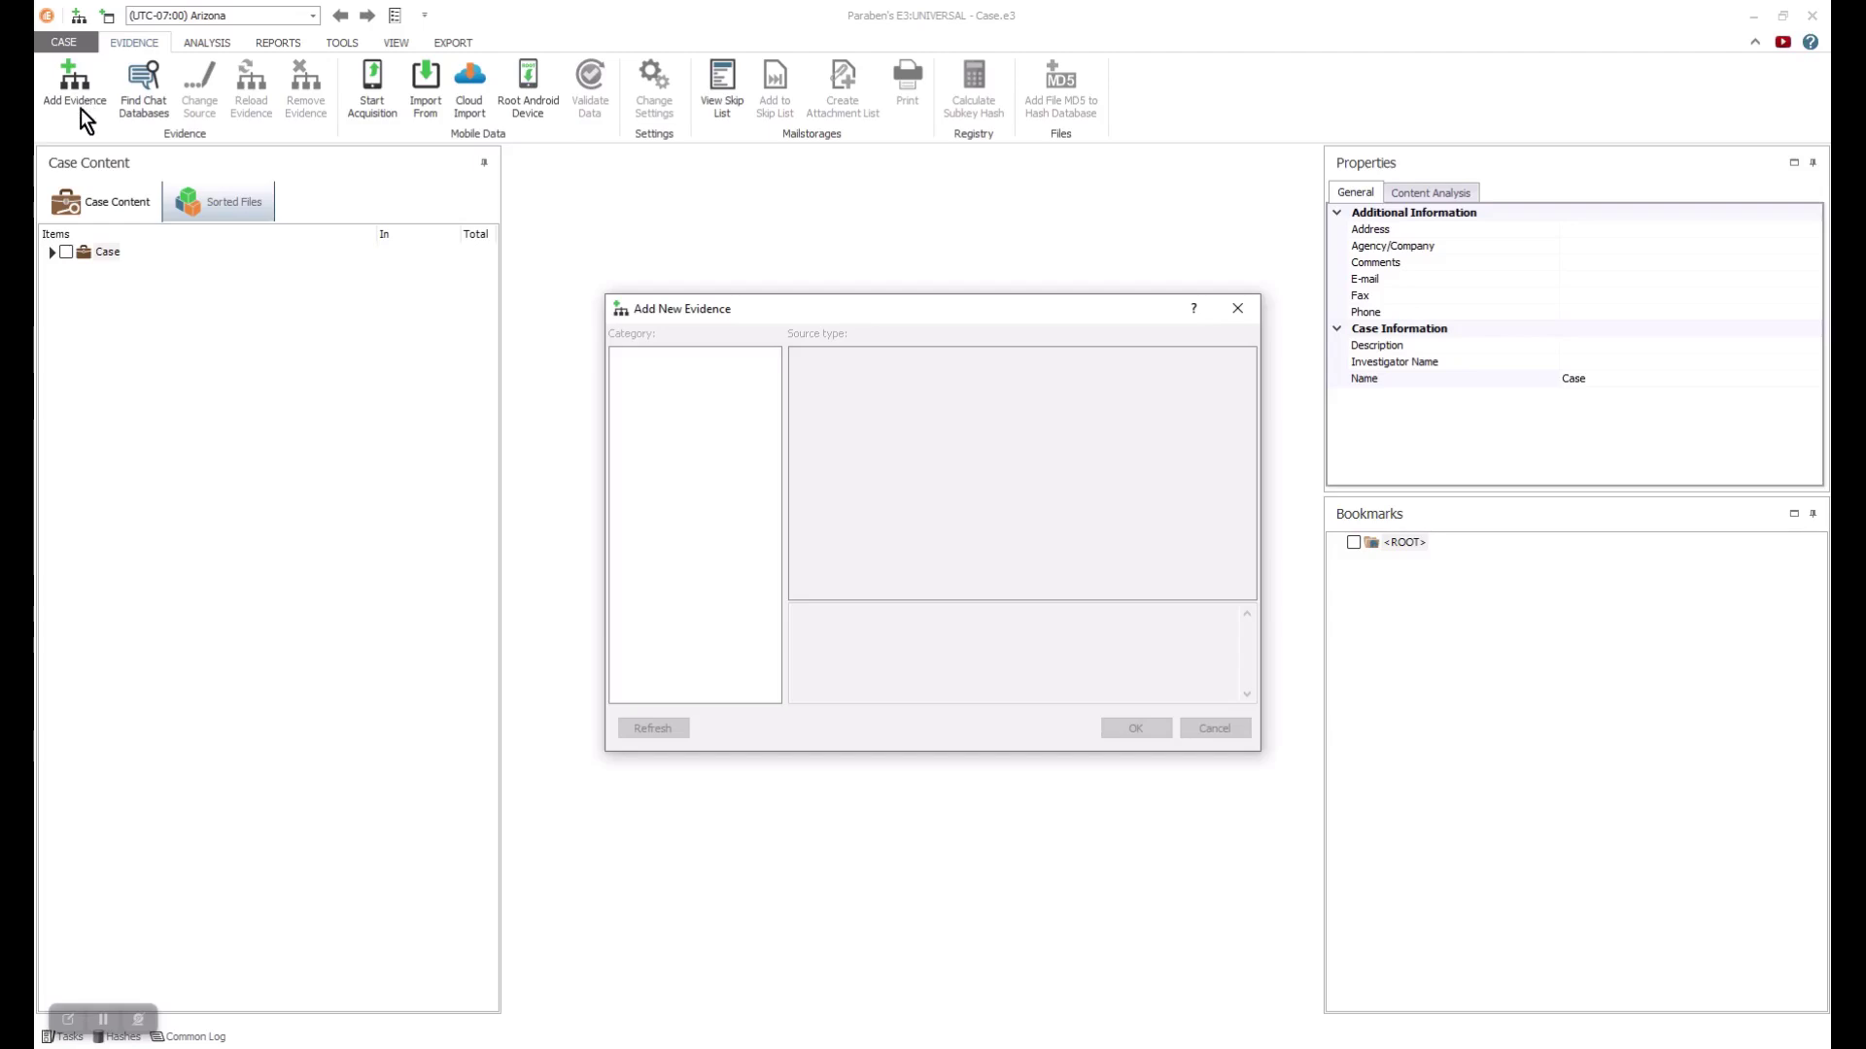
{"action": "left_click", "coordinate": [680, 623]}
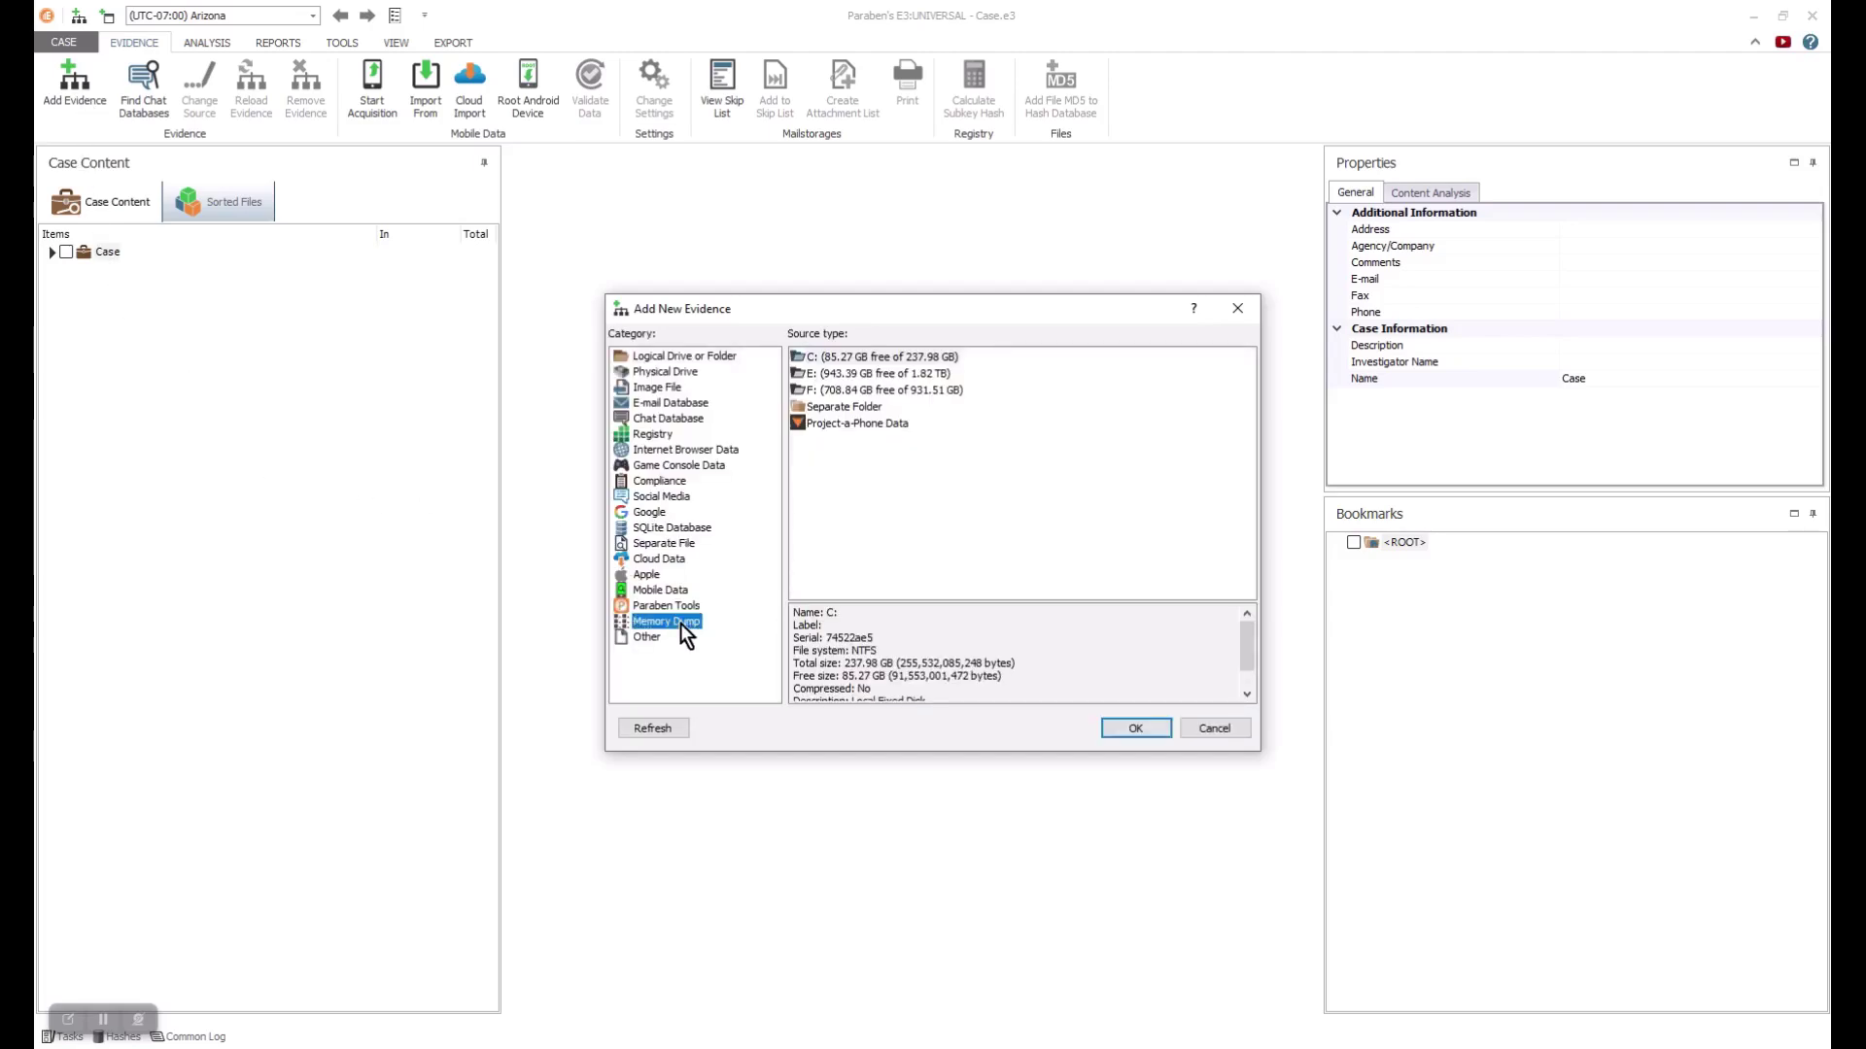
{"action": "left_click", "coordinate": [837, 375]}
{"action": "left_click", "coordinate": [1142, 731]}
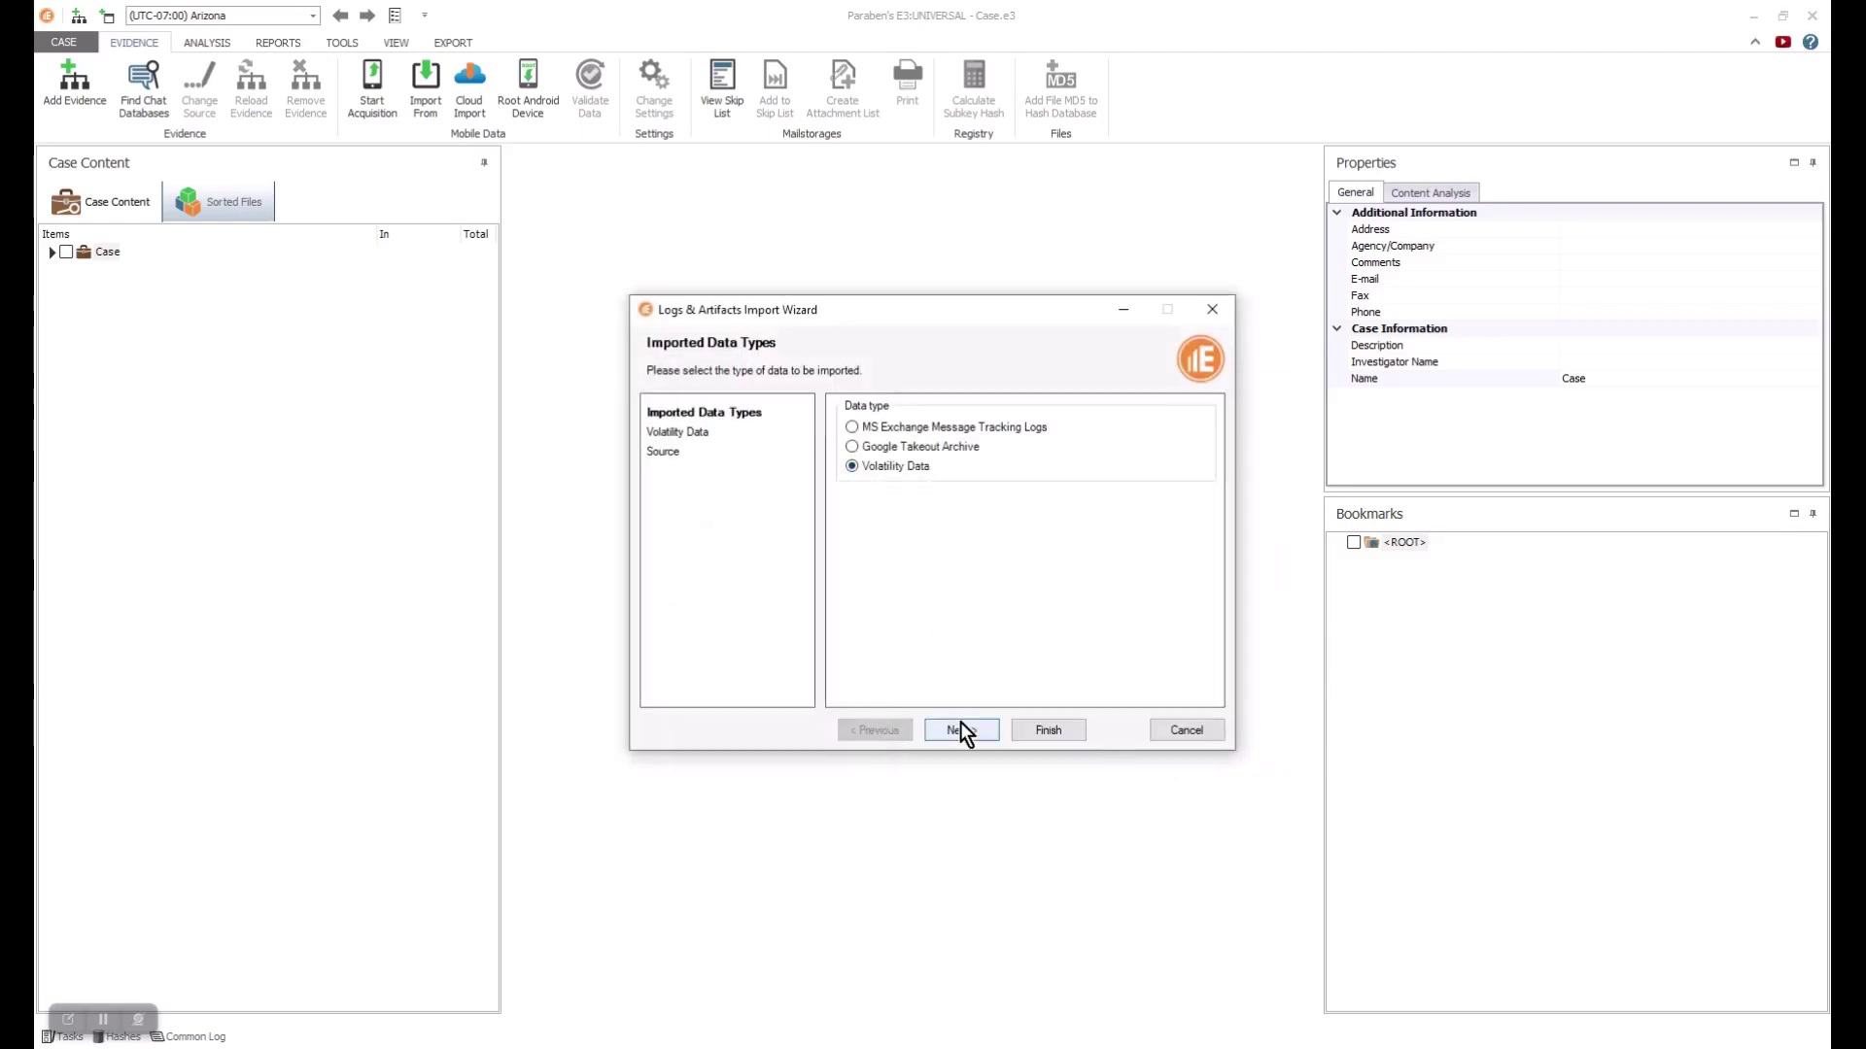
{"action": "left_click", "coordinate": [960, 727]}
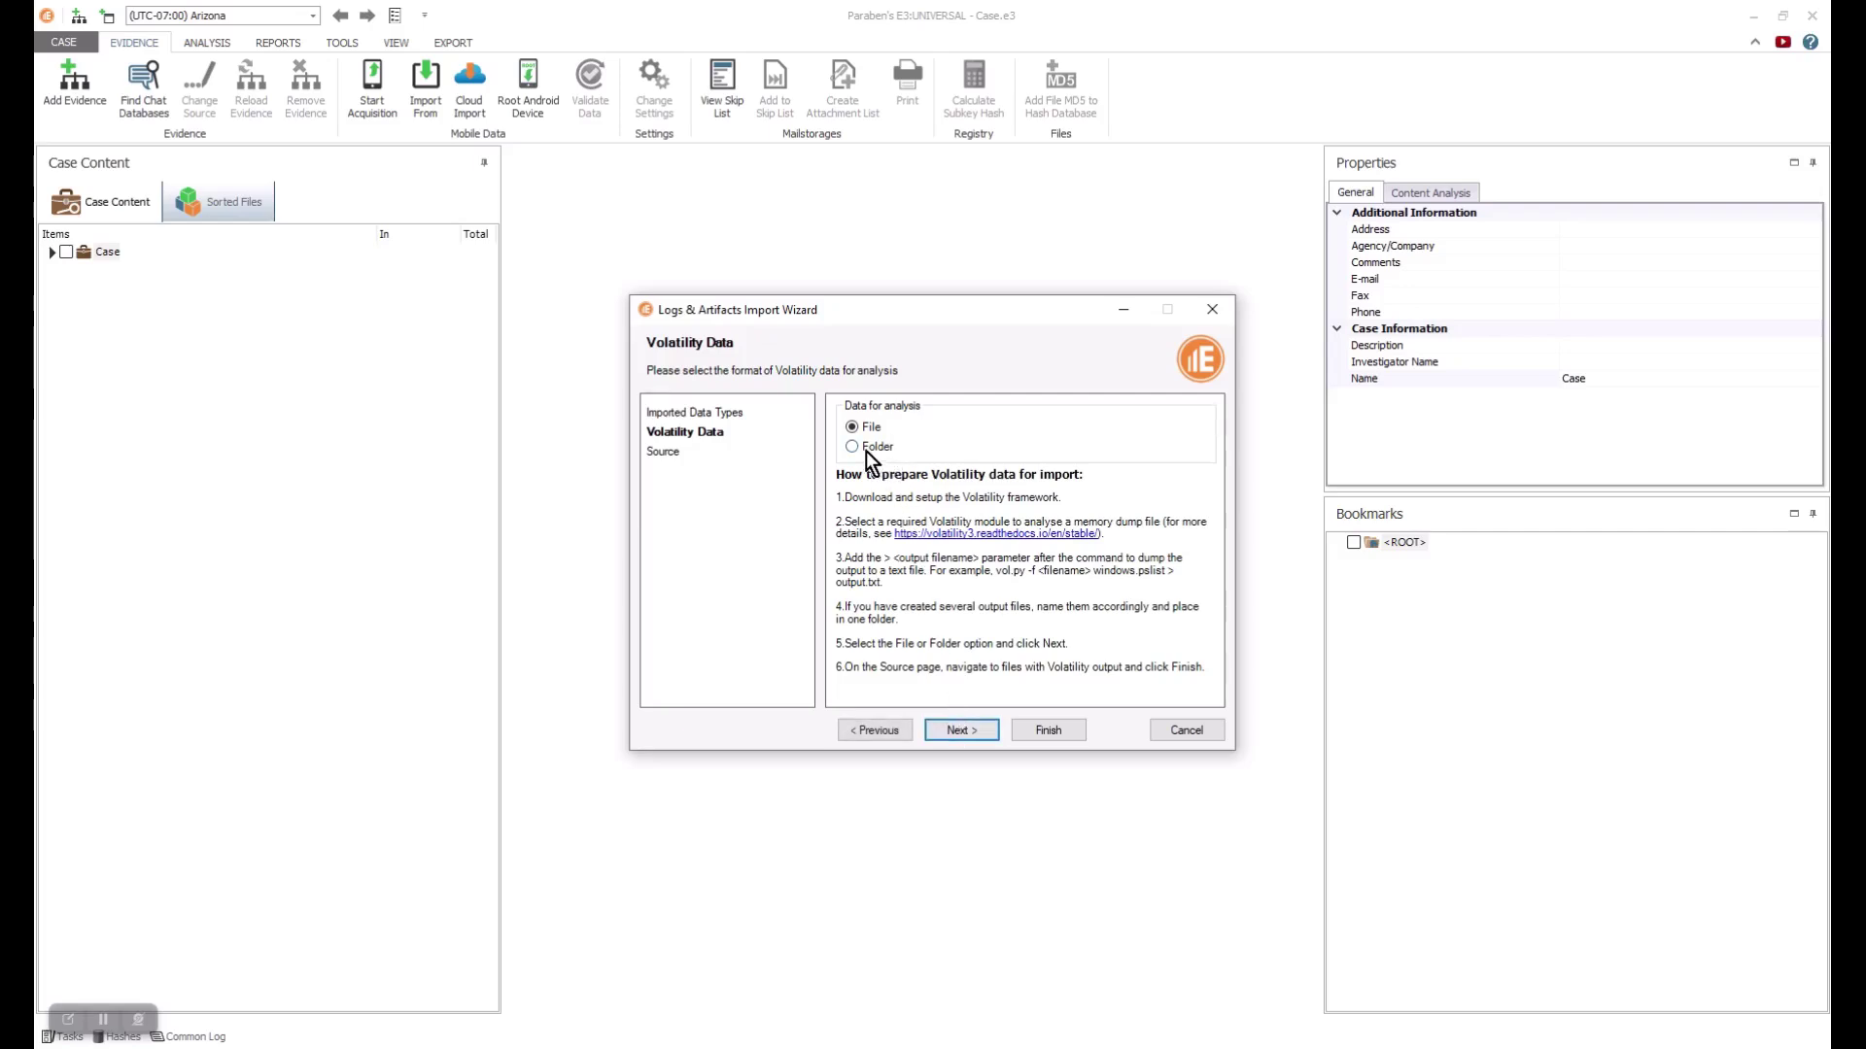
Set the Volatility data format to Folder with F:\Volatility as the source, and cancel the import wizard
{"action": "left_click", "coordinate": [866, 451]}
{"action": "left_click", "coordinate": [960, 729]}
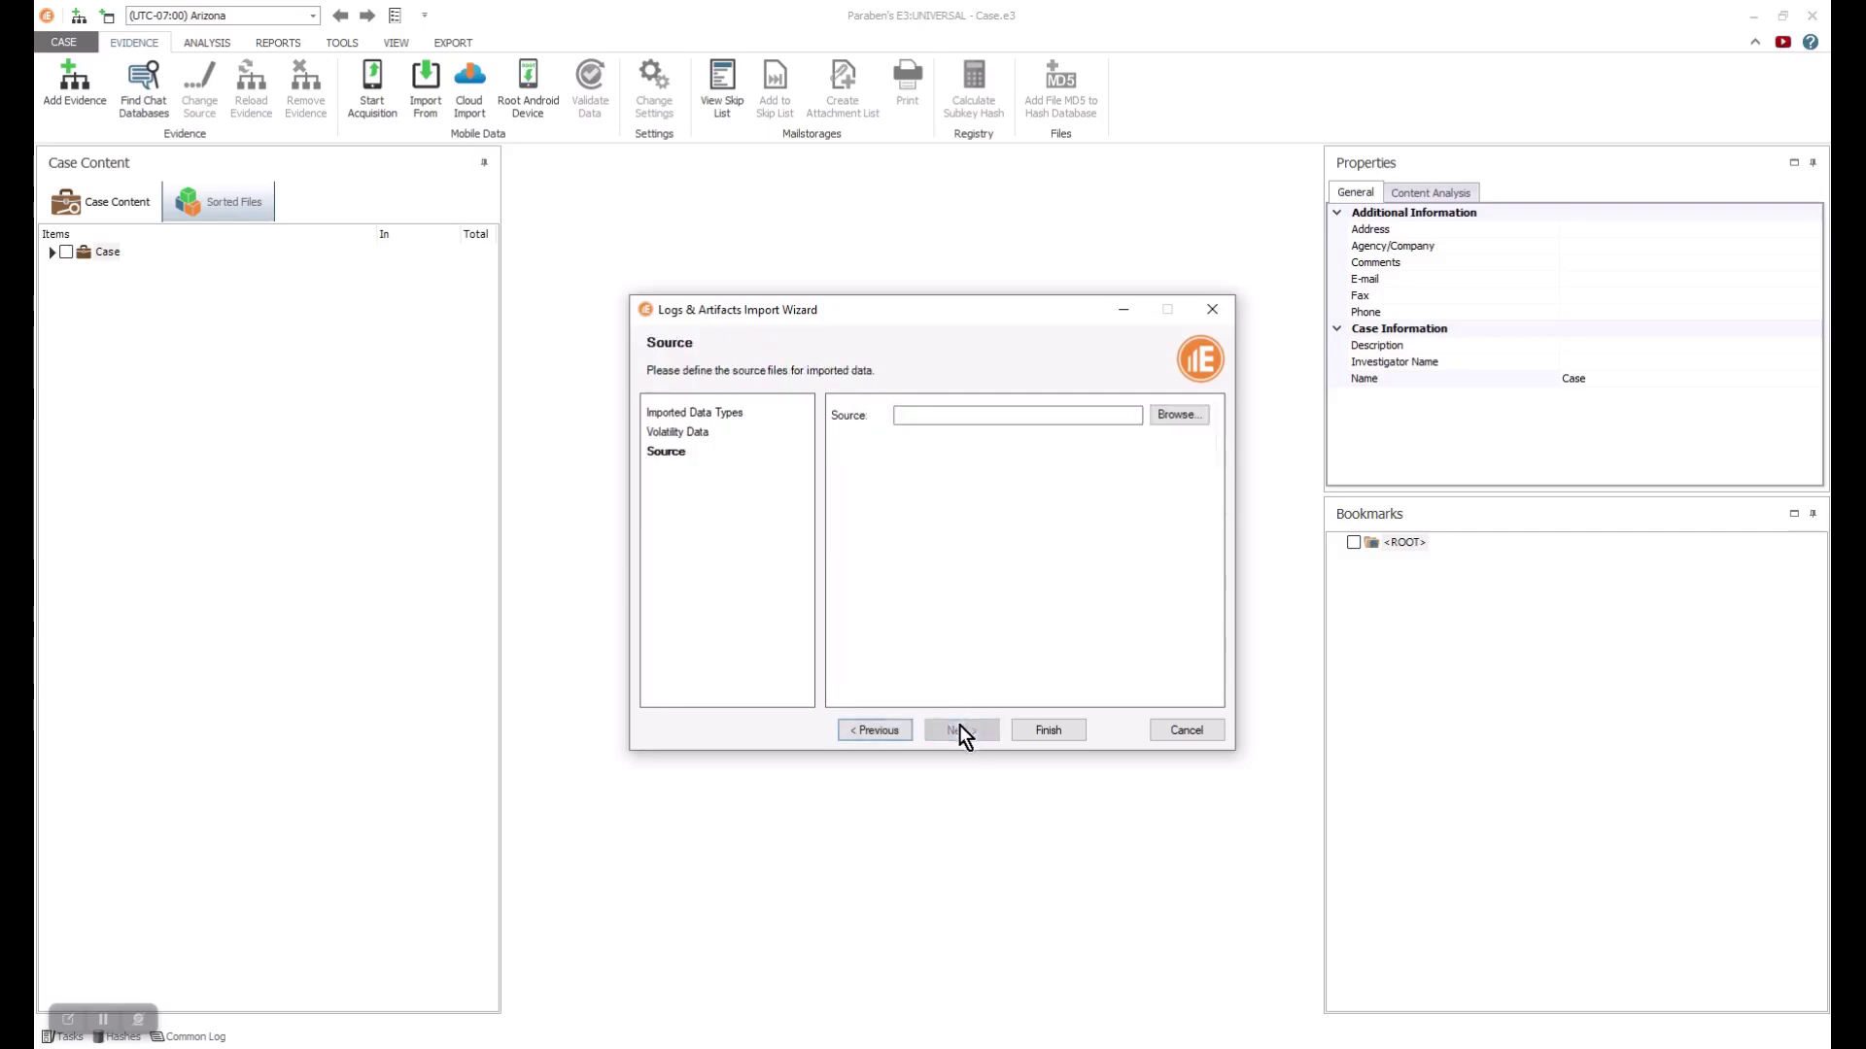
{"action": "left_click", "coordinate": [1172, 418]}
{"action": "left_click_drag", "start_coordinate": [1073, 504], "coordinate": [983, 614]}
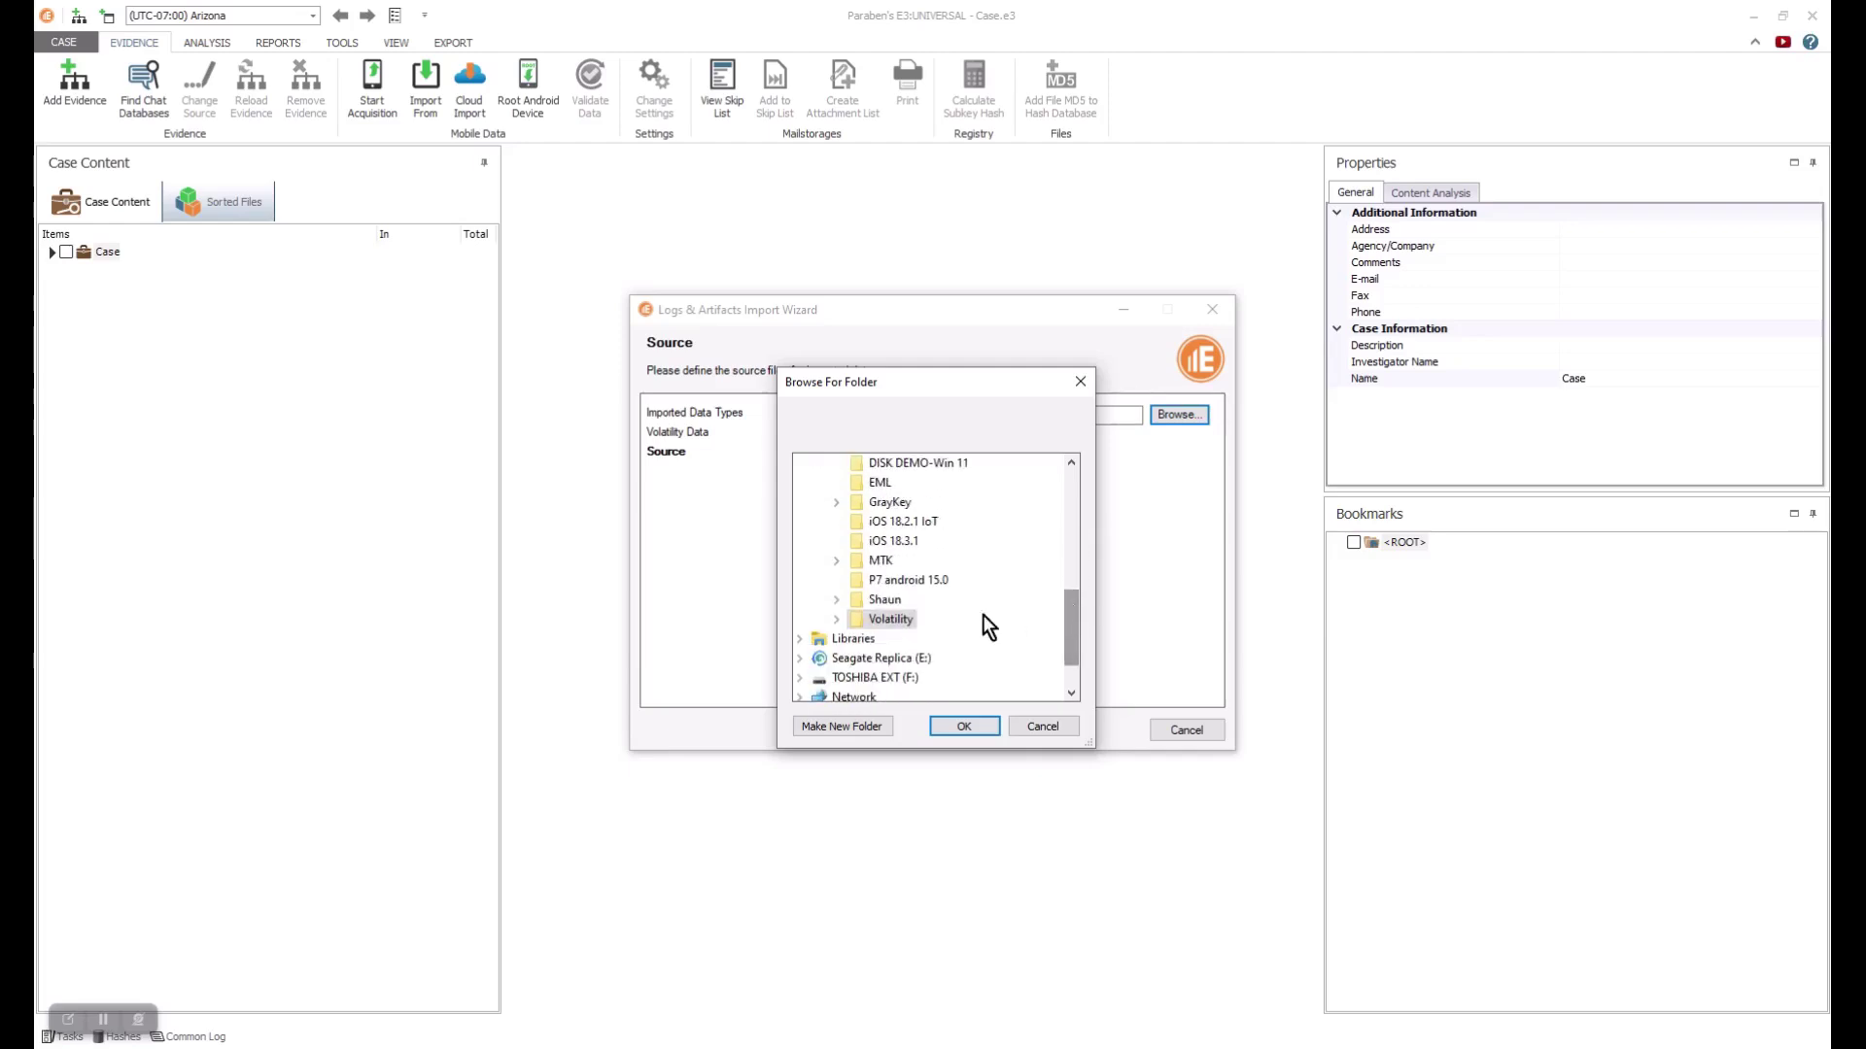
{"action": "left_click", "coordinate": [965, 725]}
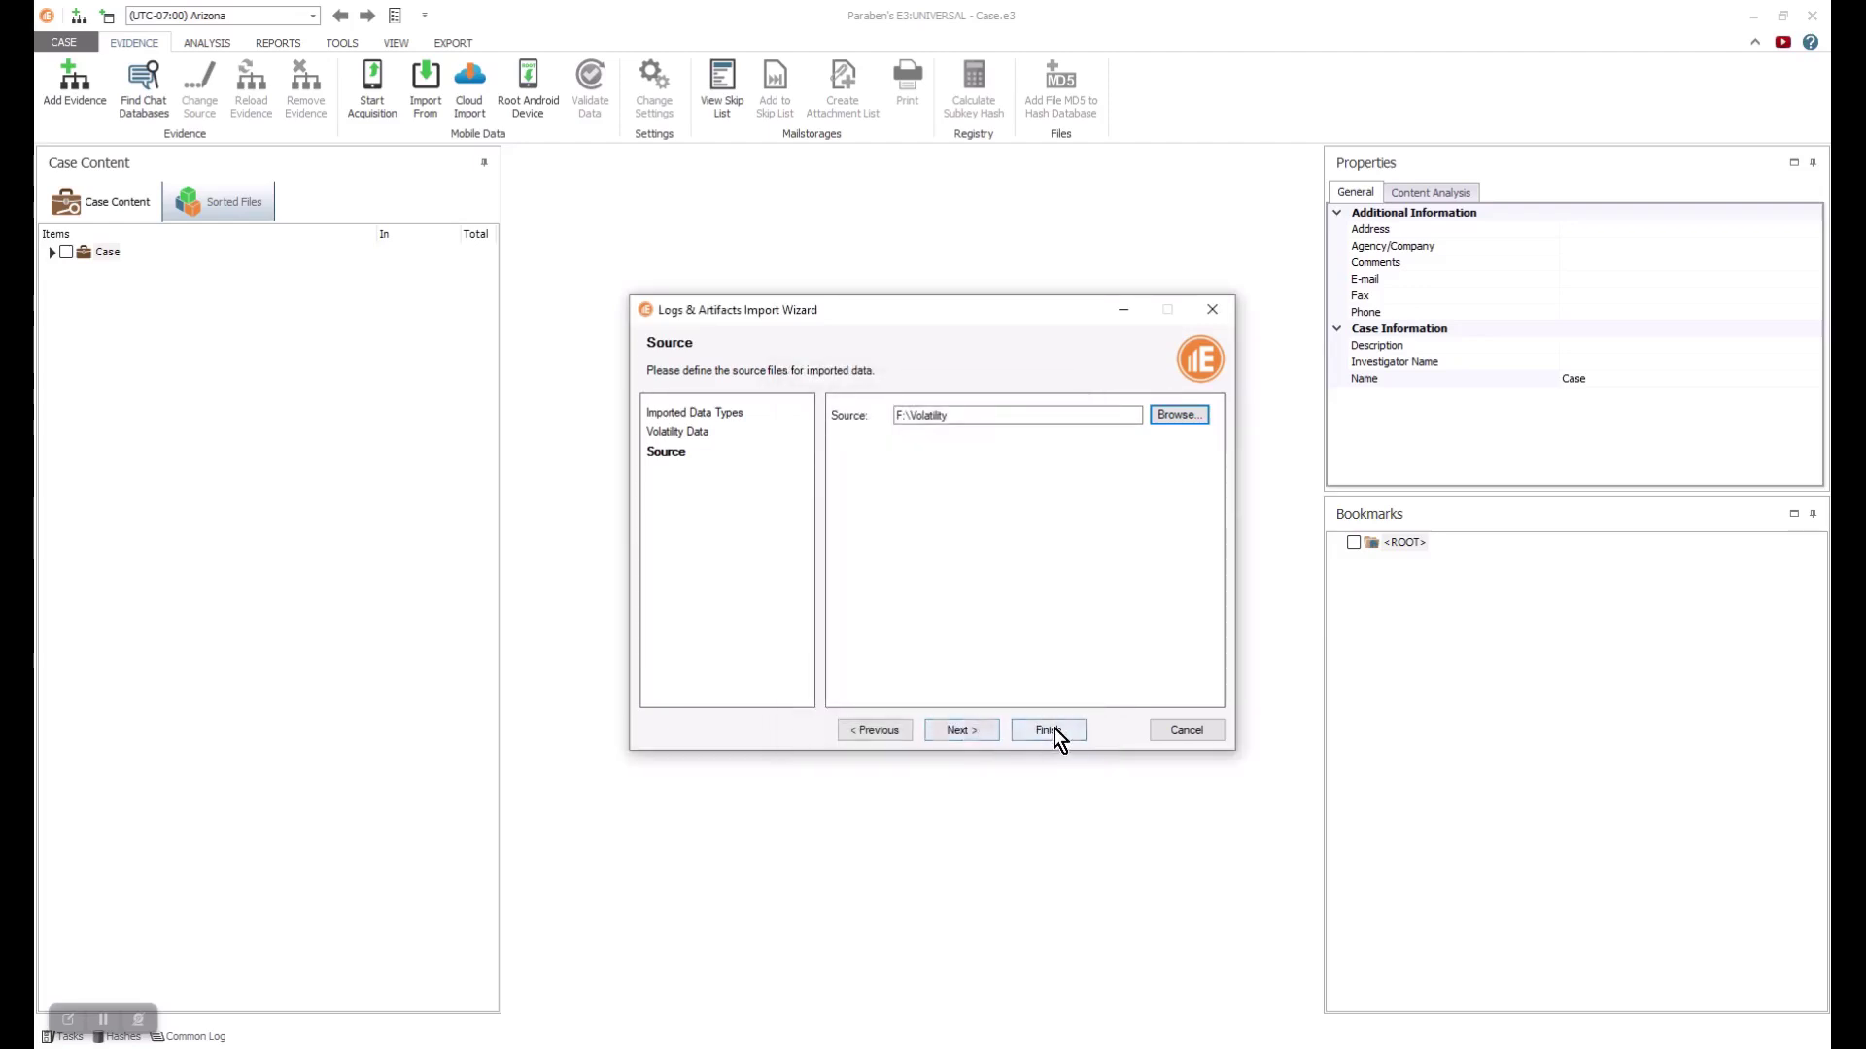
{"action": "left_click", "coordinate": [1186, 729]}
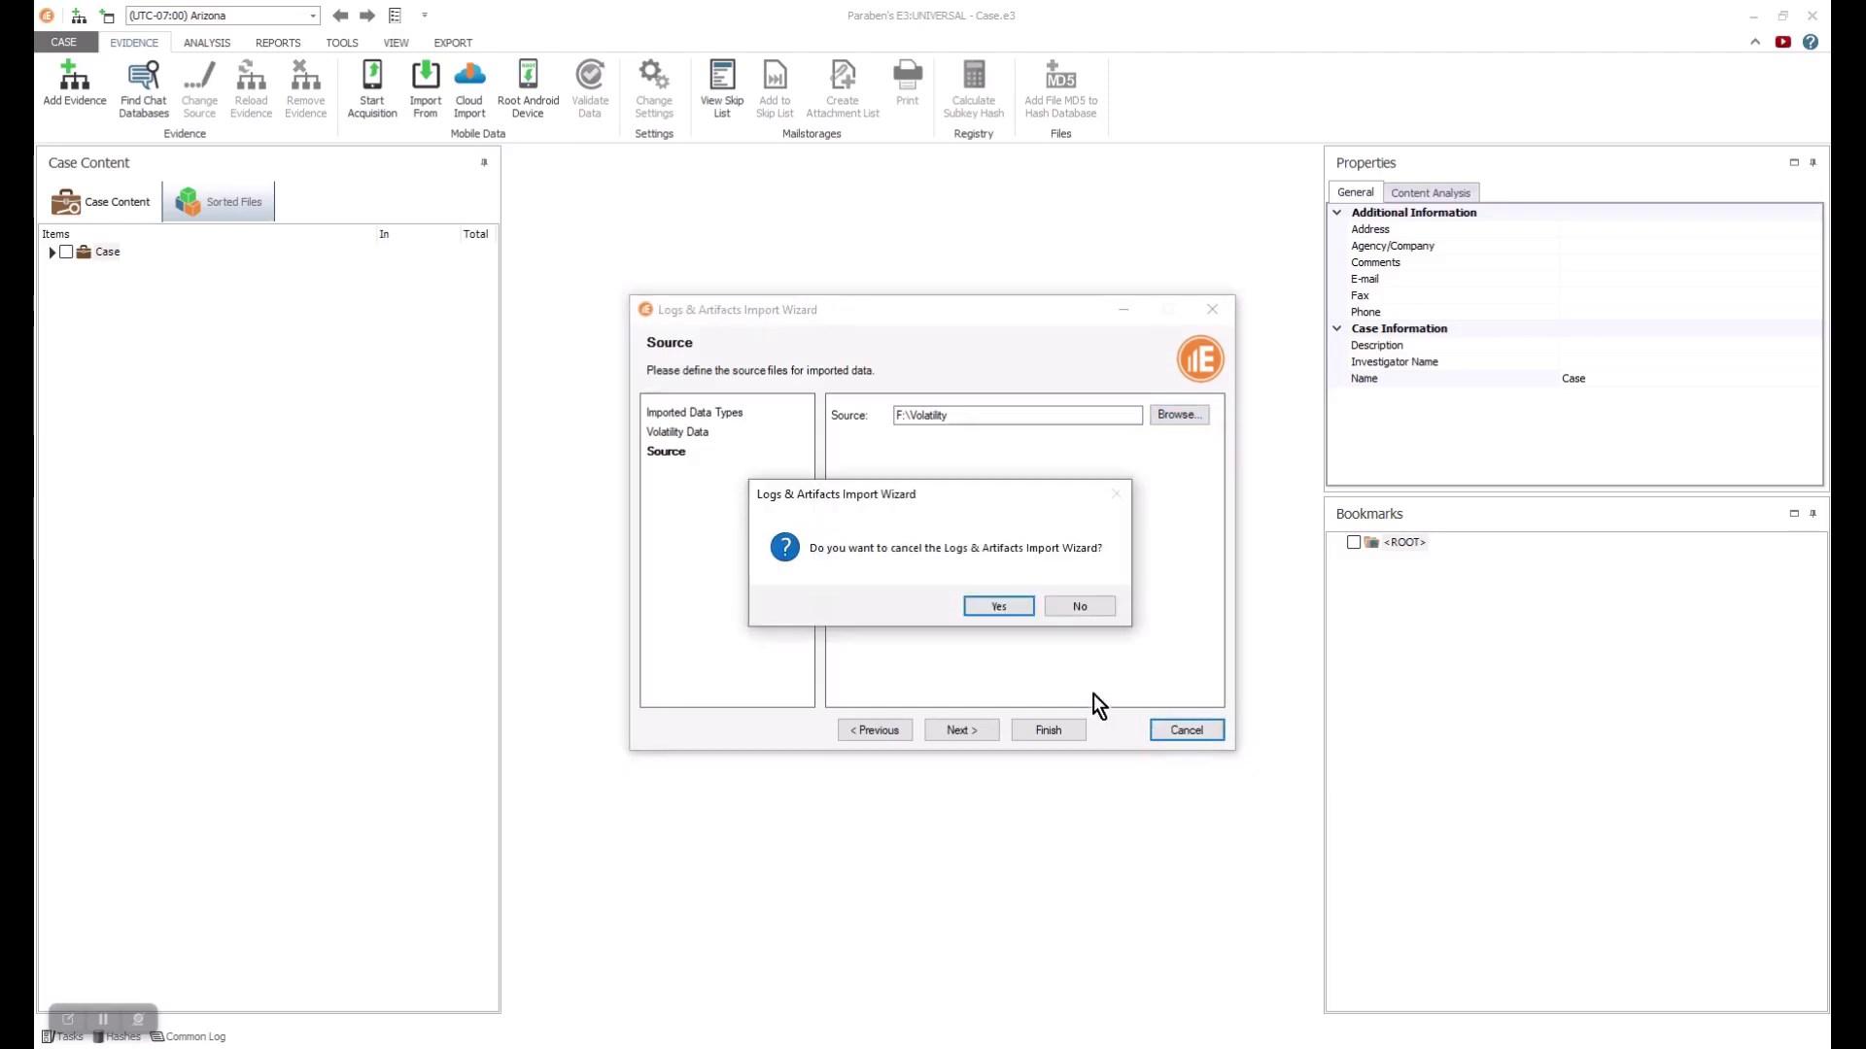
{"action": "left_click", "coordinate": [996, 606]}
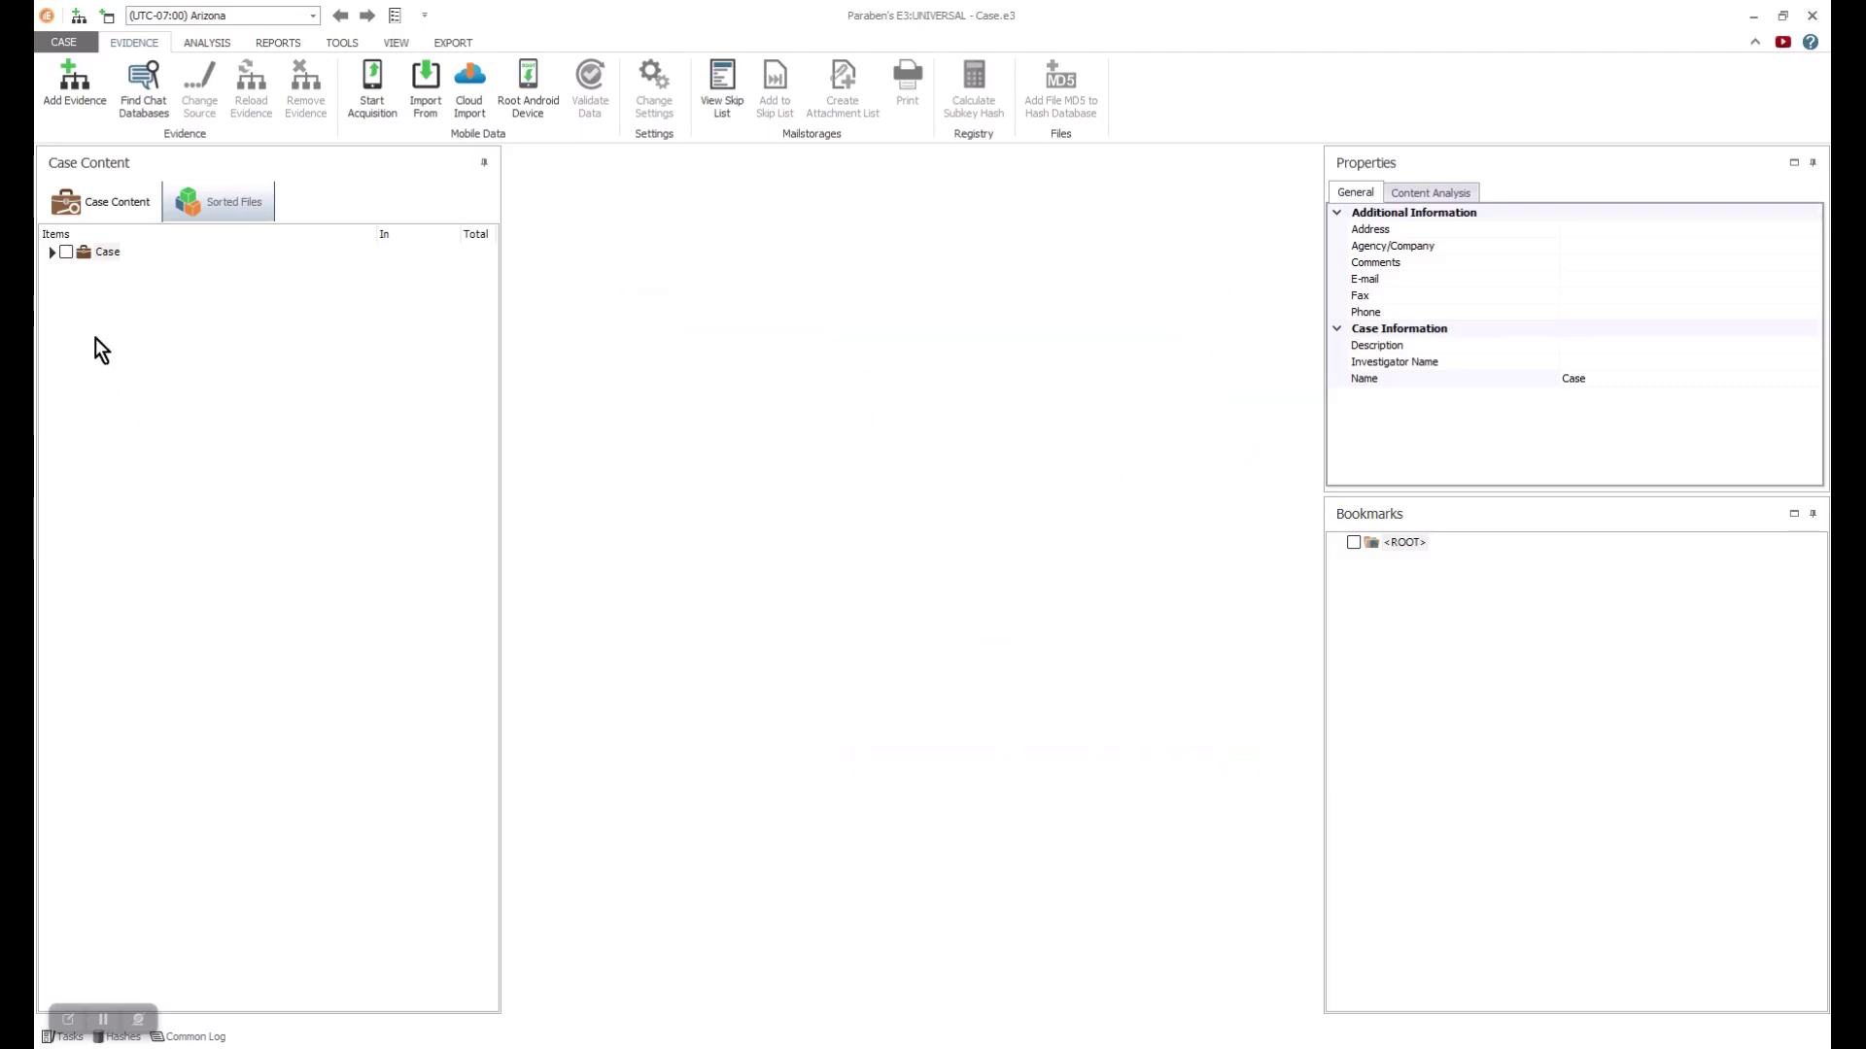
Expand the case tree through the imported logs and artifacts evidence down to the Volatility Data result lists
{"action": "left_click", "coordinate": [49, 252]}
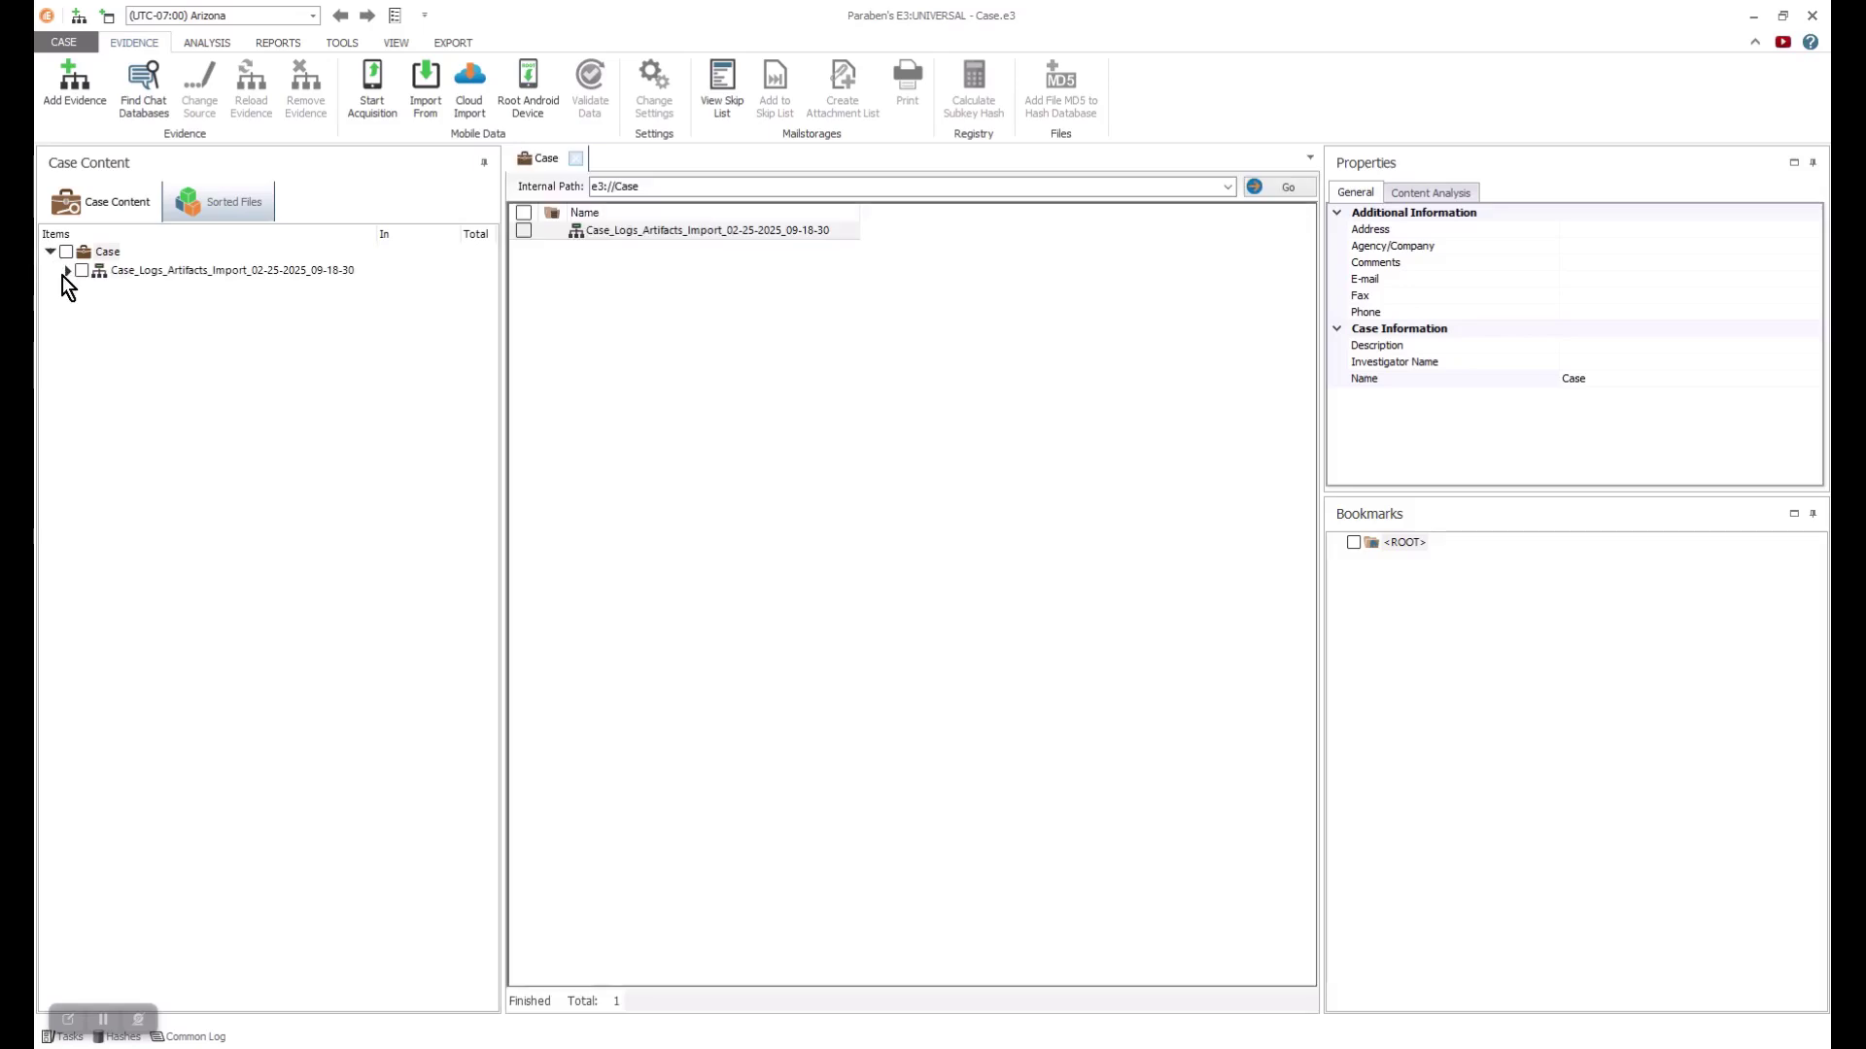
{"action": "left_click", "coordinate": [66, 271]}
{"action": "left_click", "coordinate": [82, 289]}
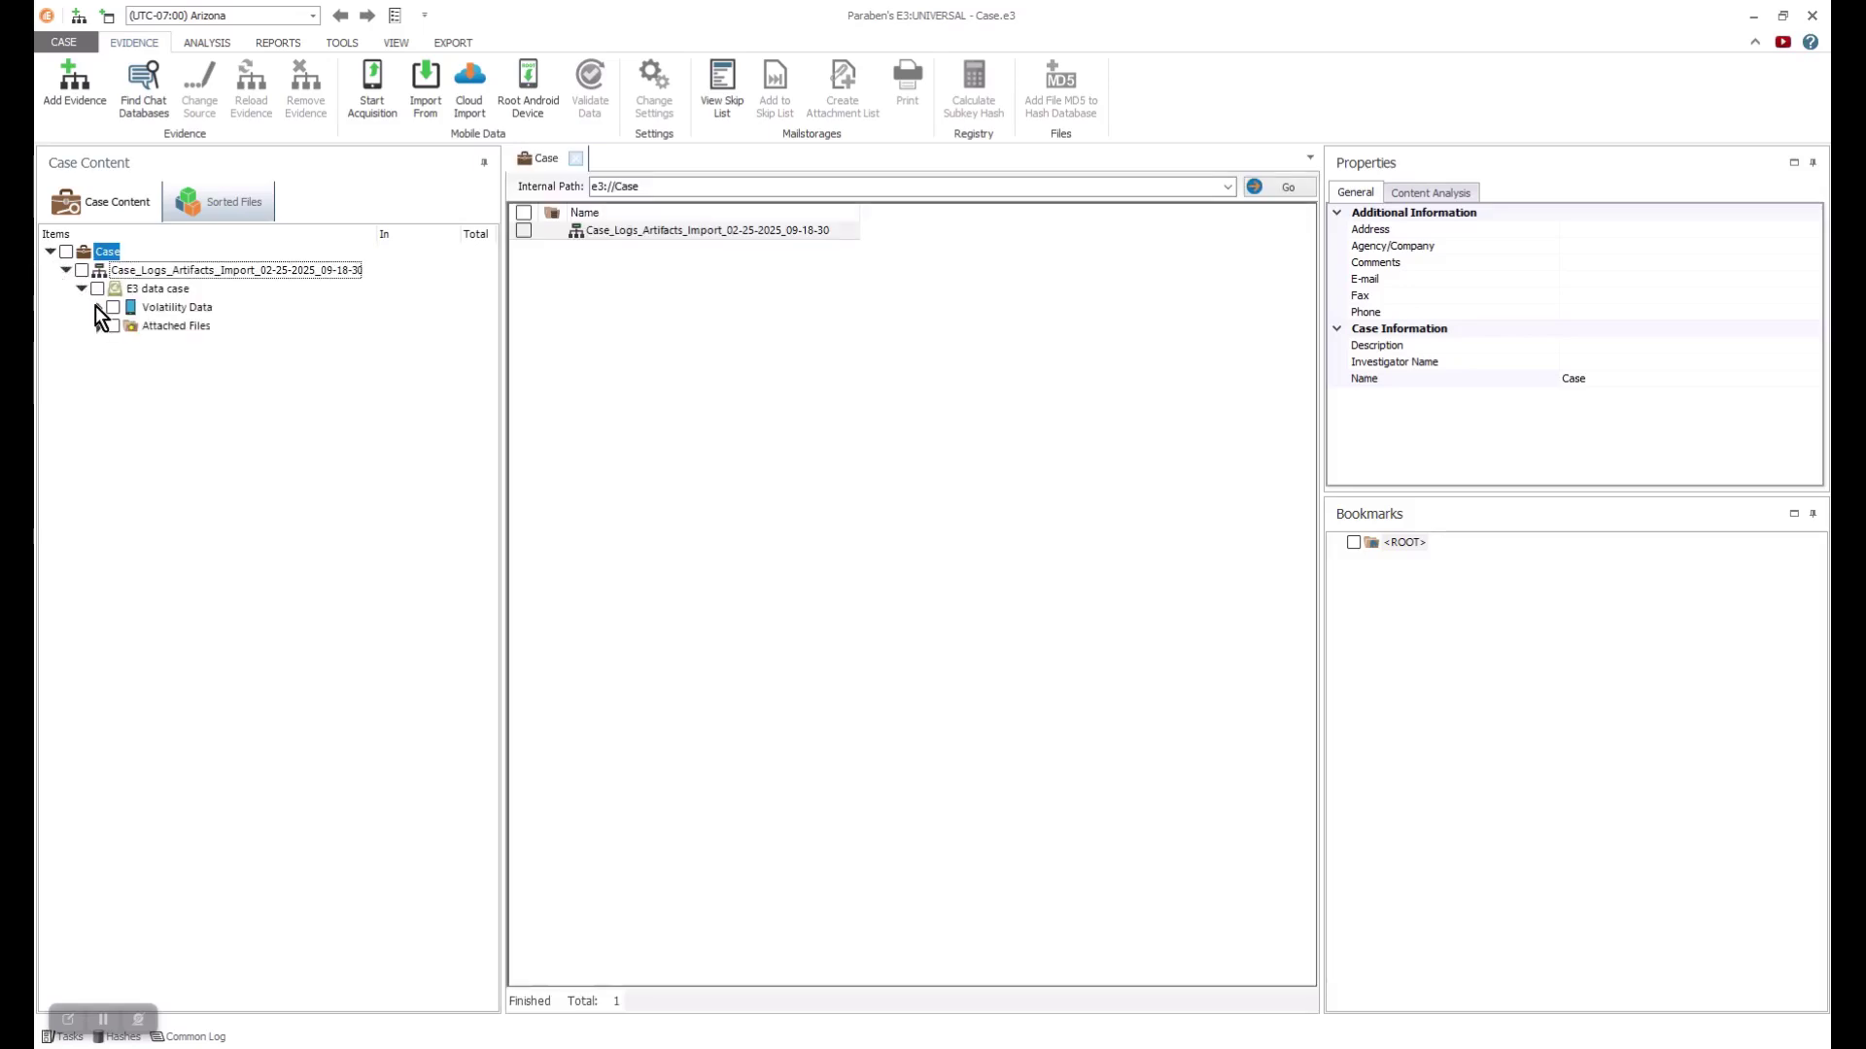
{"action": "left_click", "coordinate": [98, 308]}
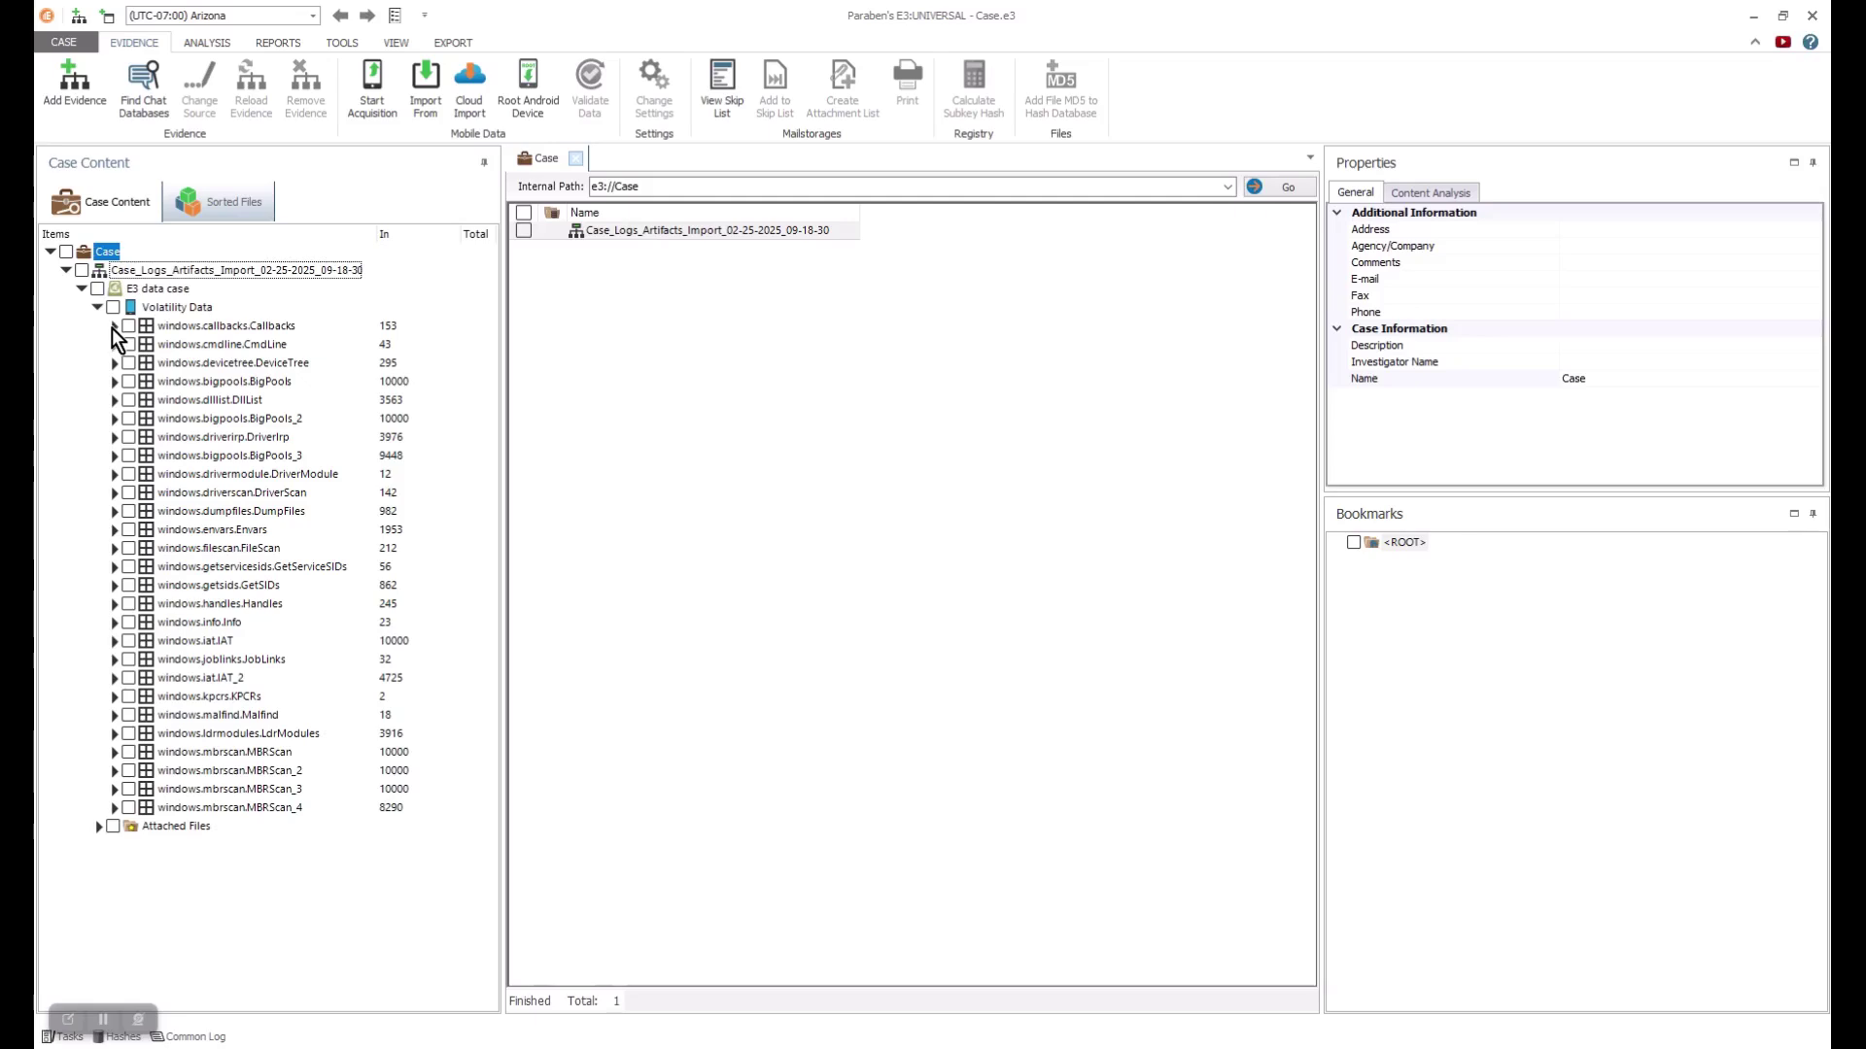
Open the windows.callbacks.Callbacks results and inspect the properties of the PopControlRegKey callback and a usbhub callback
{"action": "left_click", "coordinate": [189, 325]}
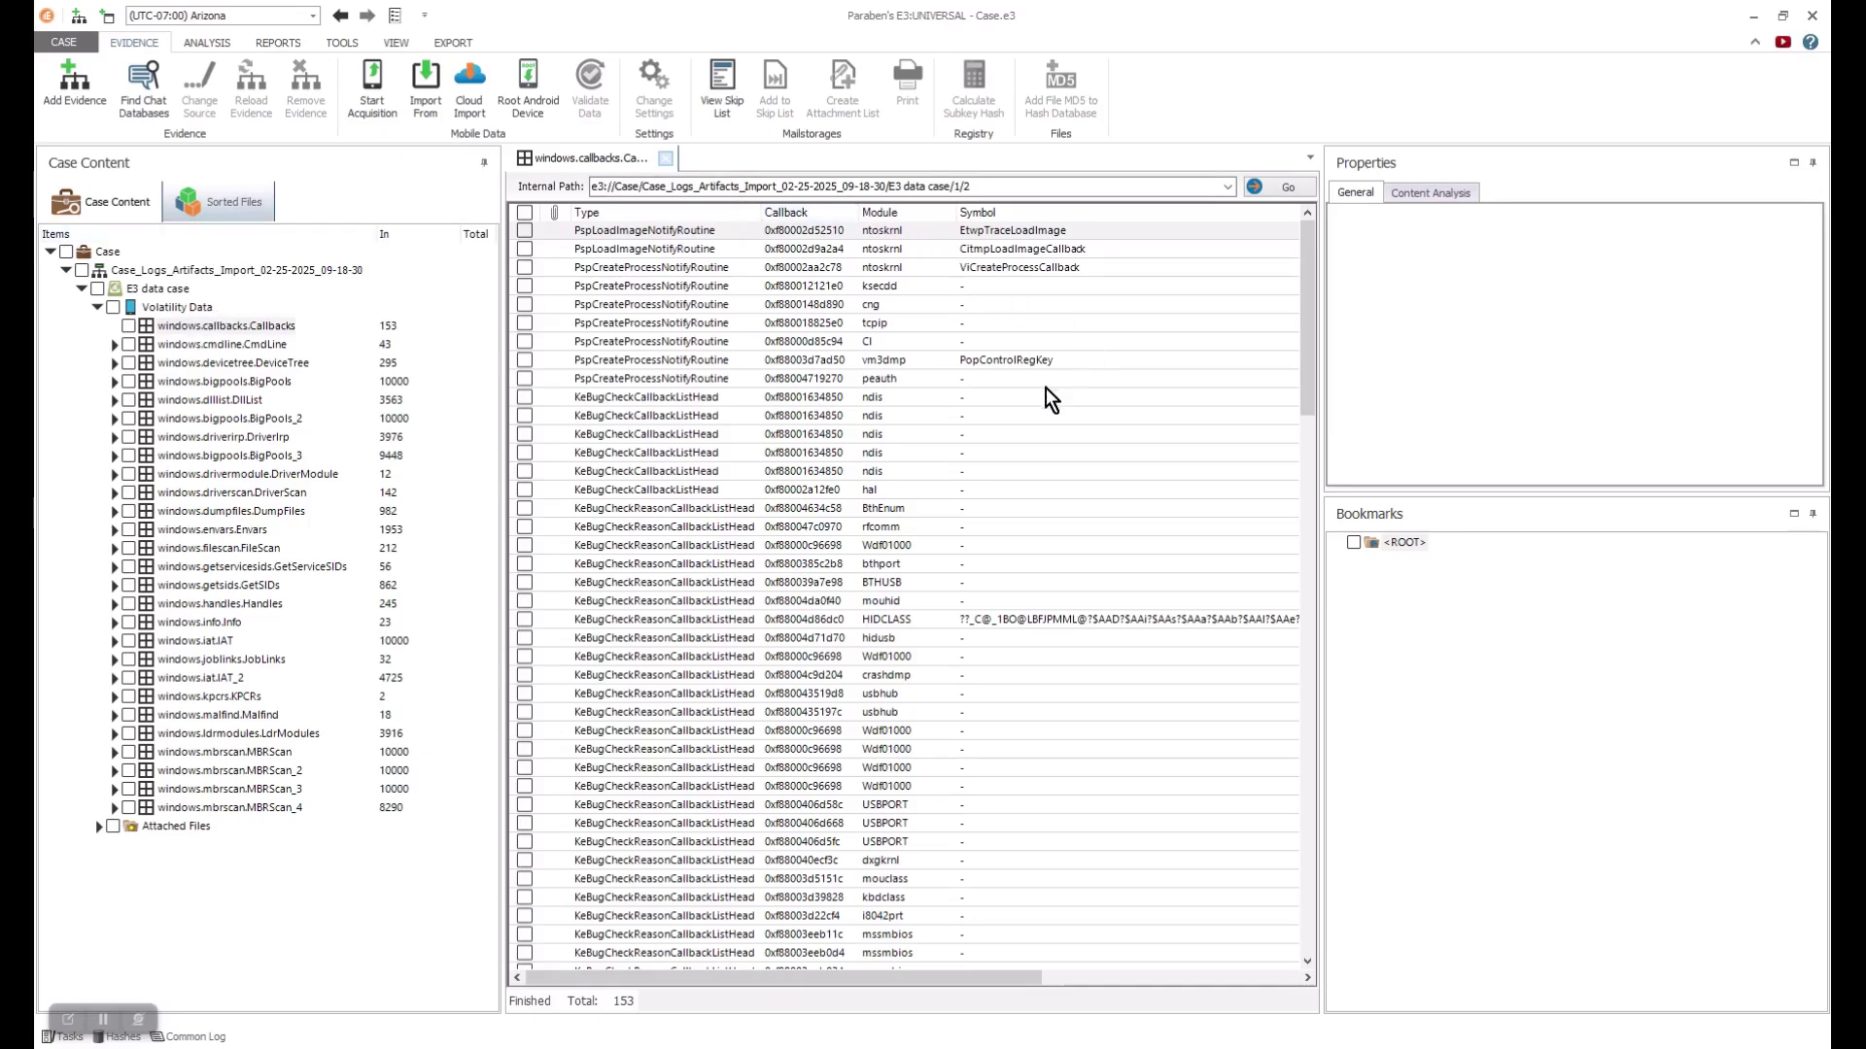
{"action": "left_click", "coordinate": [977, 365]}
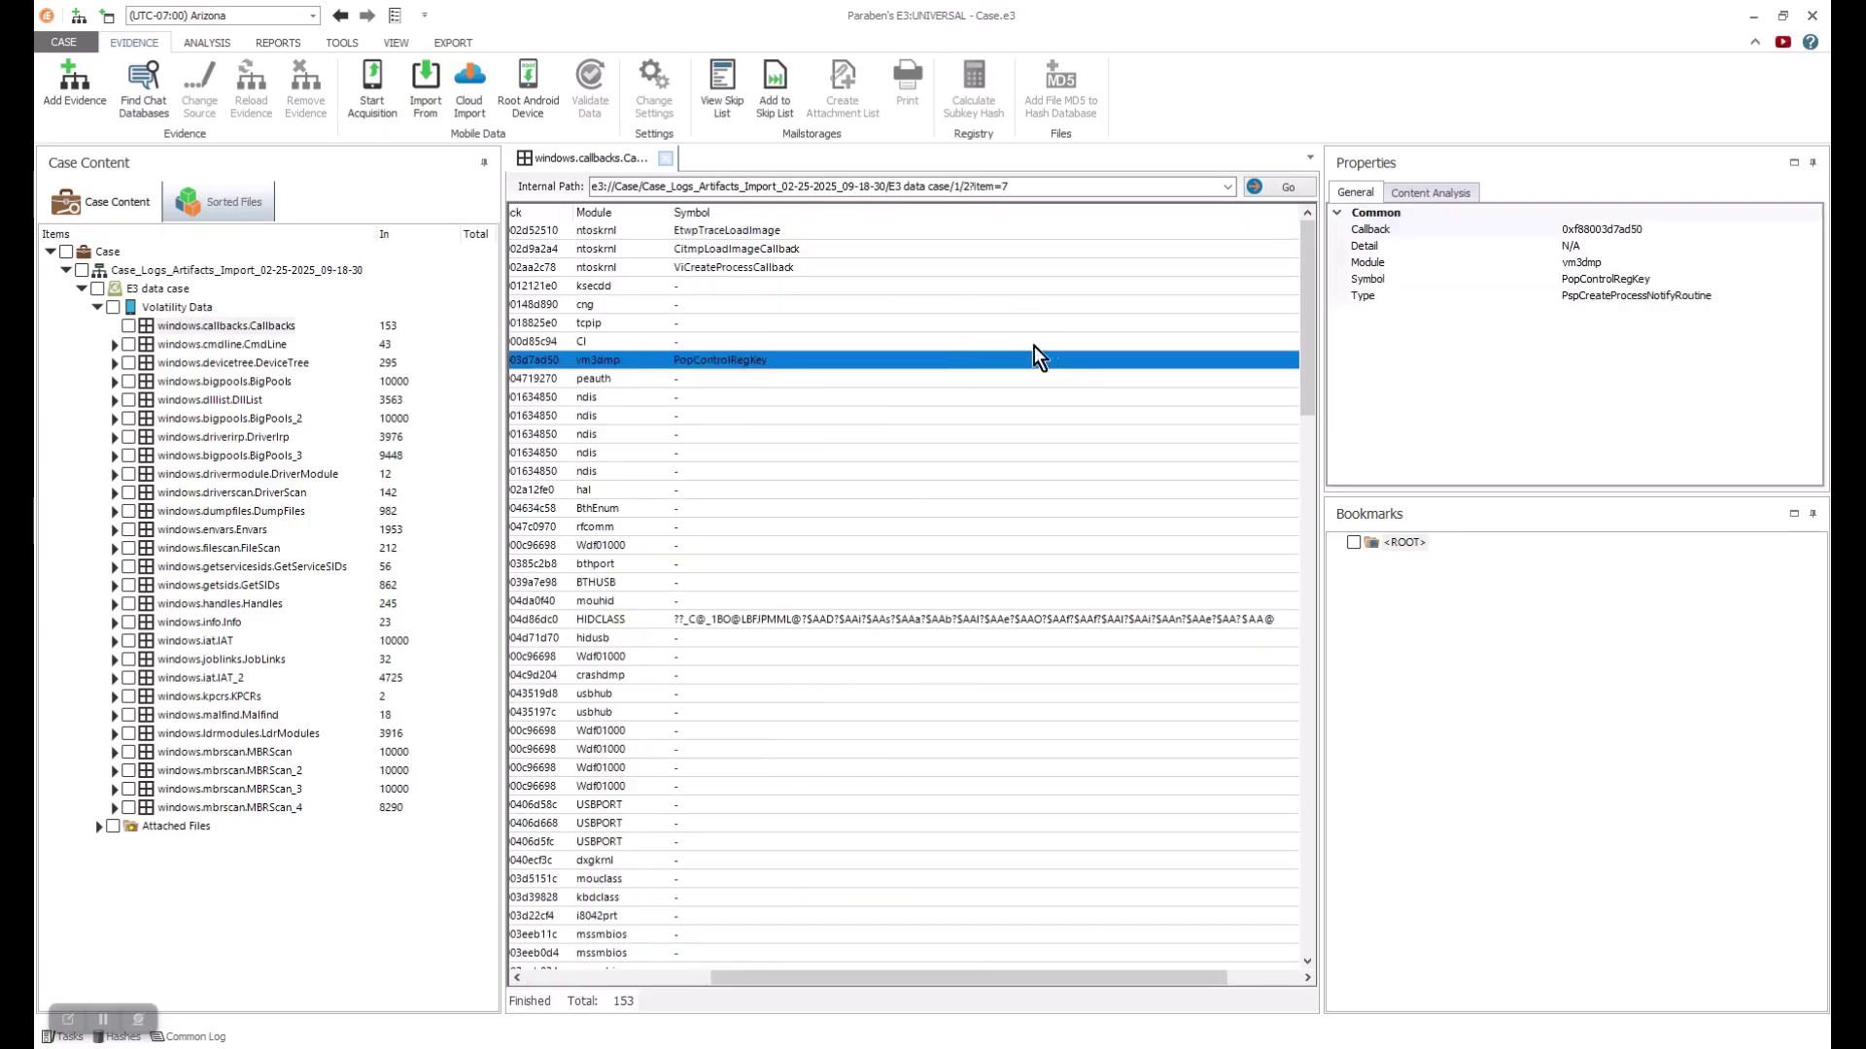
{"action": "left_click_drag", "start_coordinate": [911, 975], "coordinate": [696, 1005]}
{"action": "scroll", "coordinate": [778, 558], "scroll_direction": "down", "scroll_amount": 2}
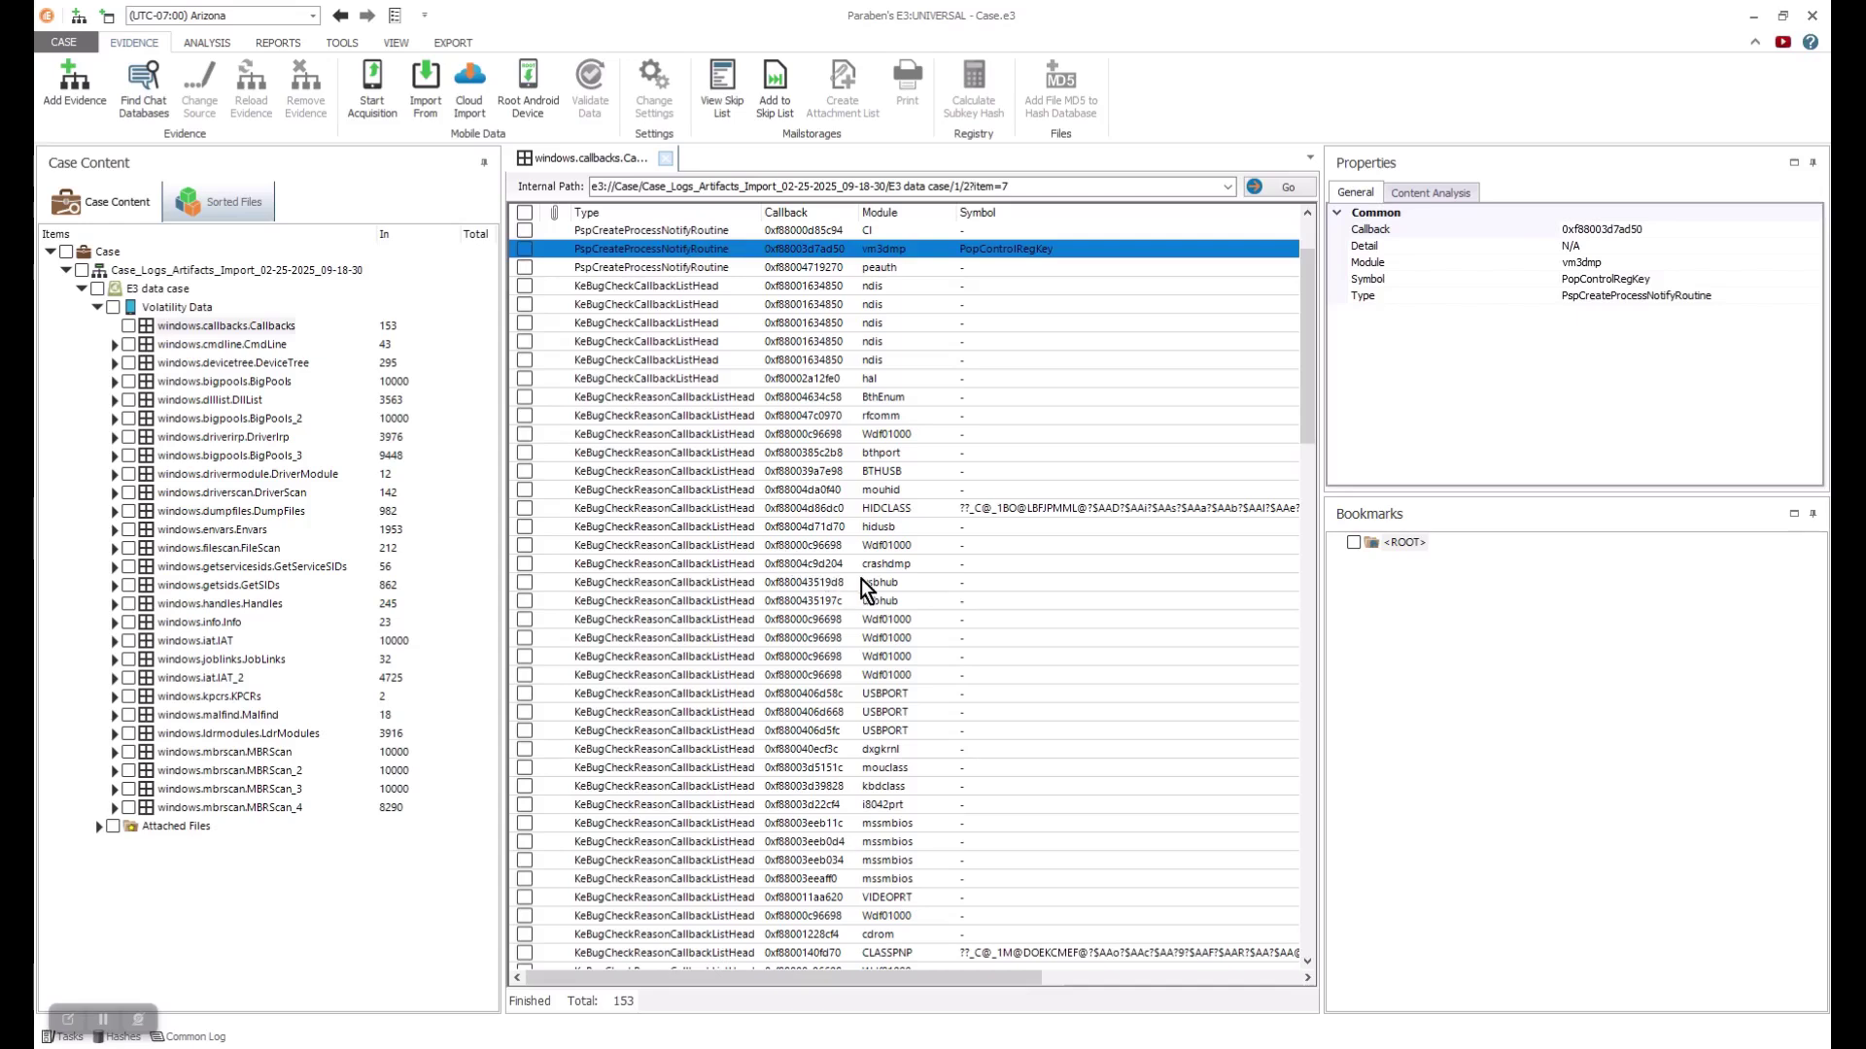
{"action": "left_click", "coordinate": [870, 582]}
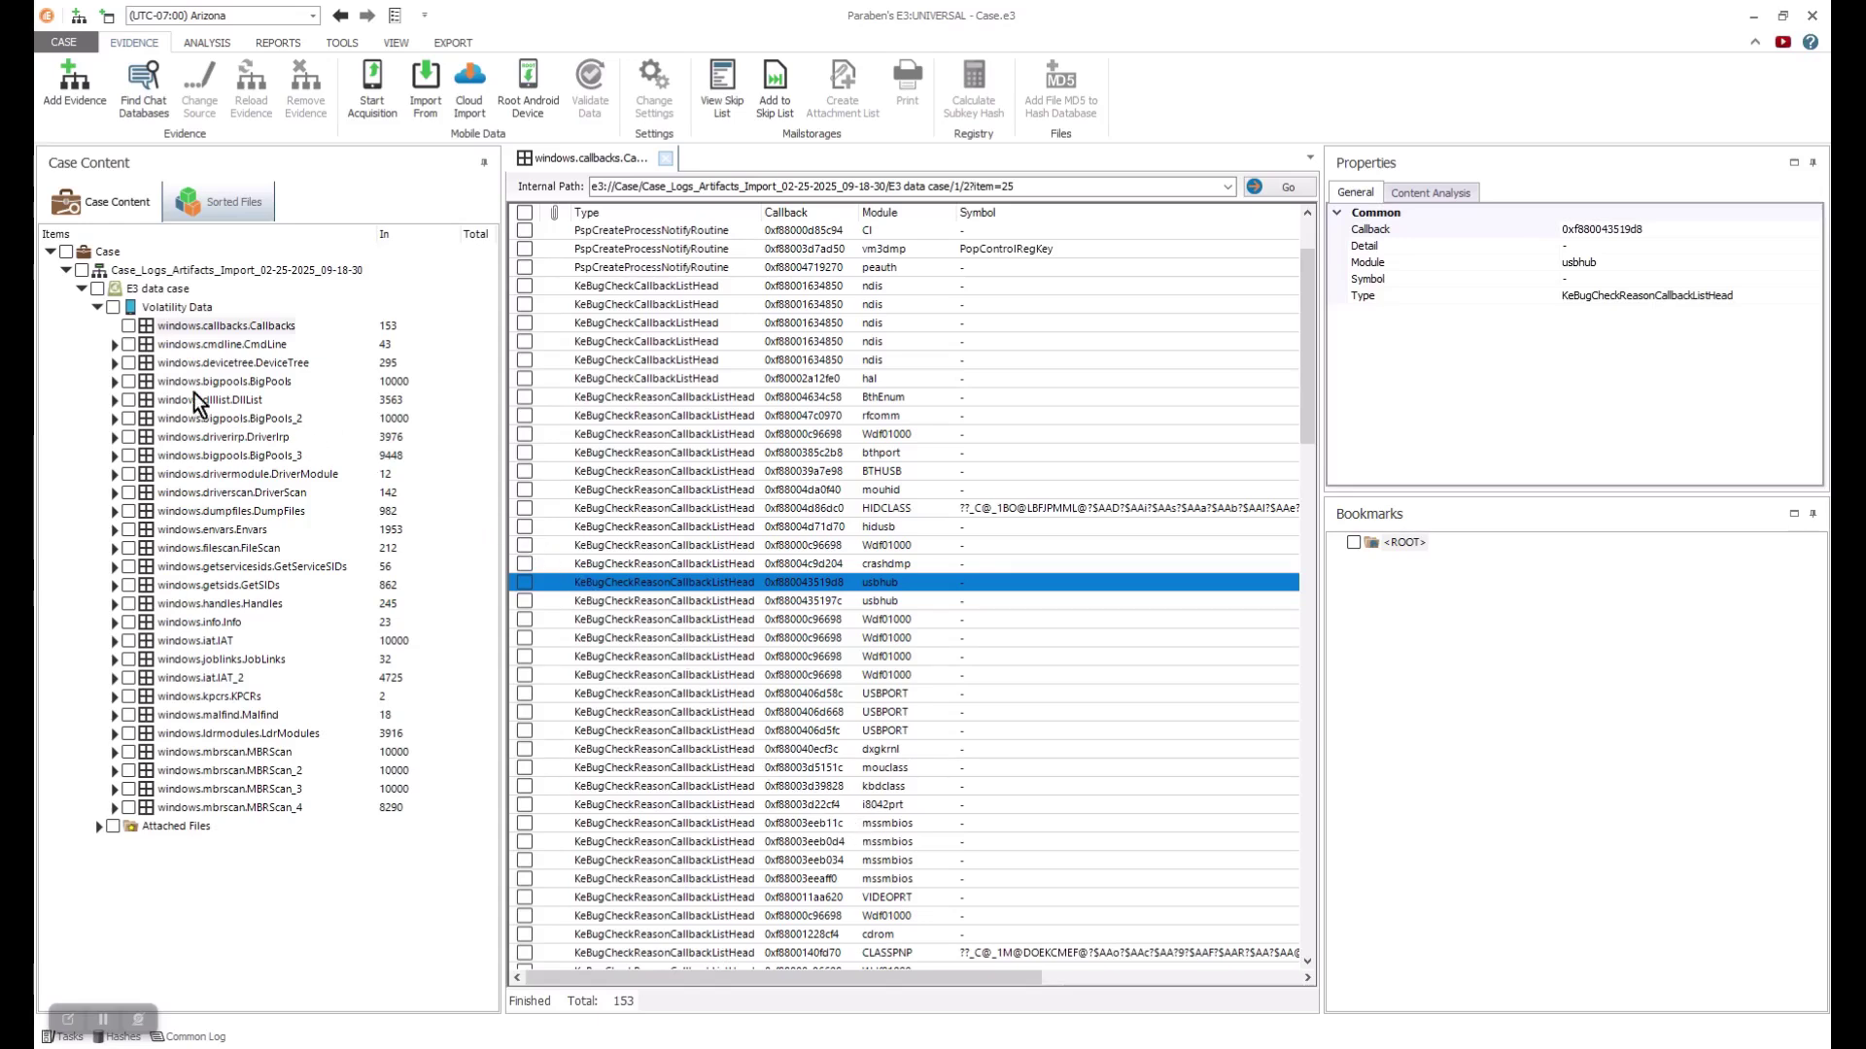
Open the first windows.bigpools.BigPools results and look through the pool allocations
{"action": "left_click", "coordinate": [114, 380]}
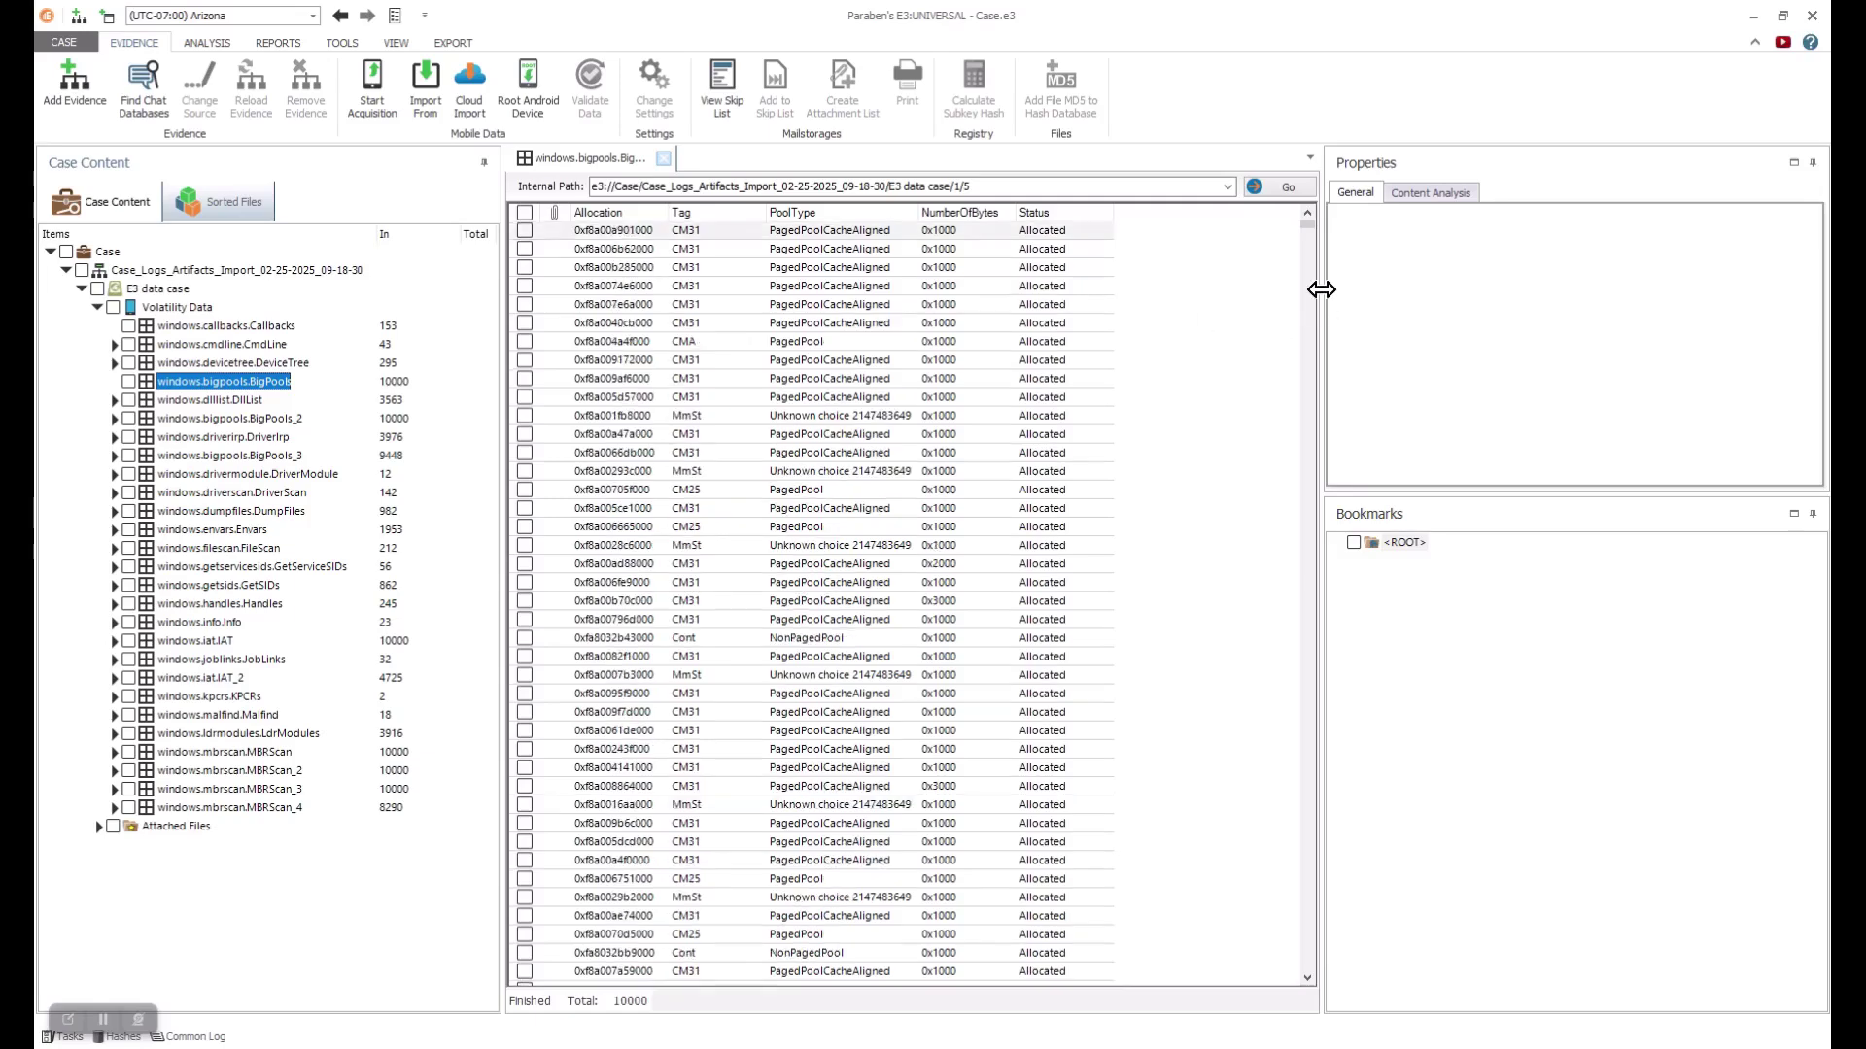
{"action": "scroll", "coordinate": [1187, 307], "scroll_direction": "down", "scroll_amount": 6}
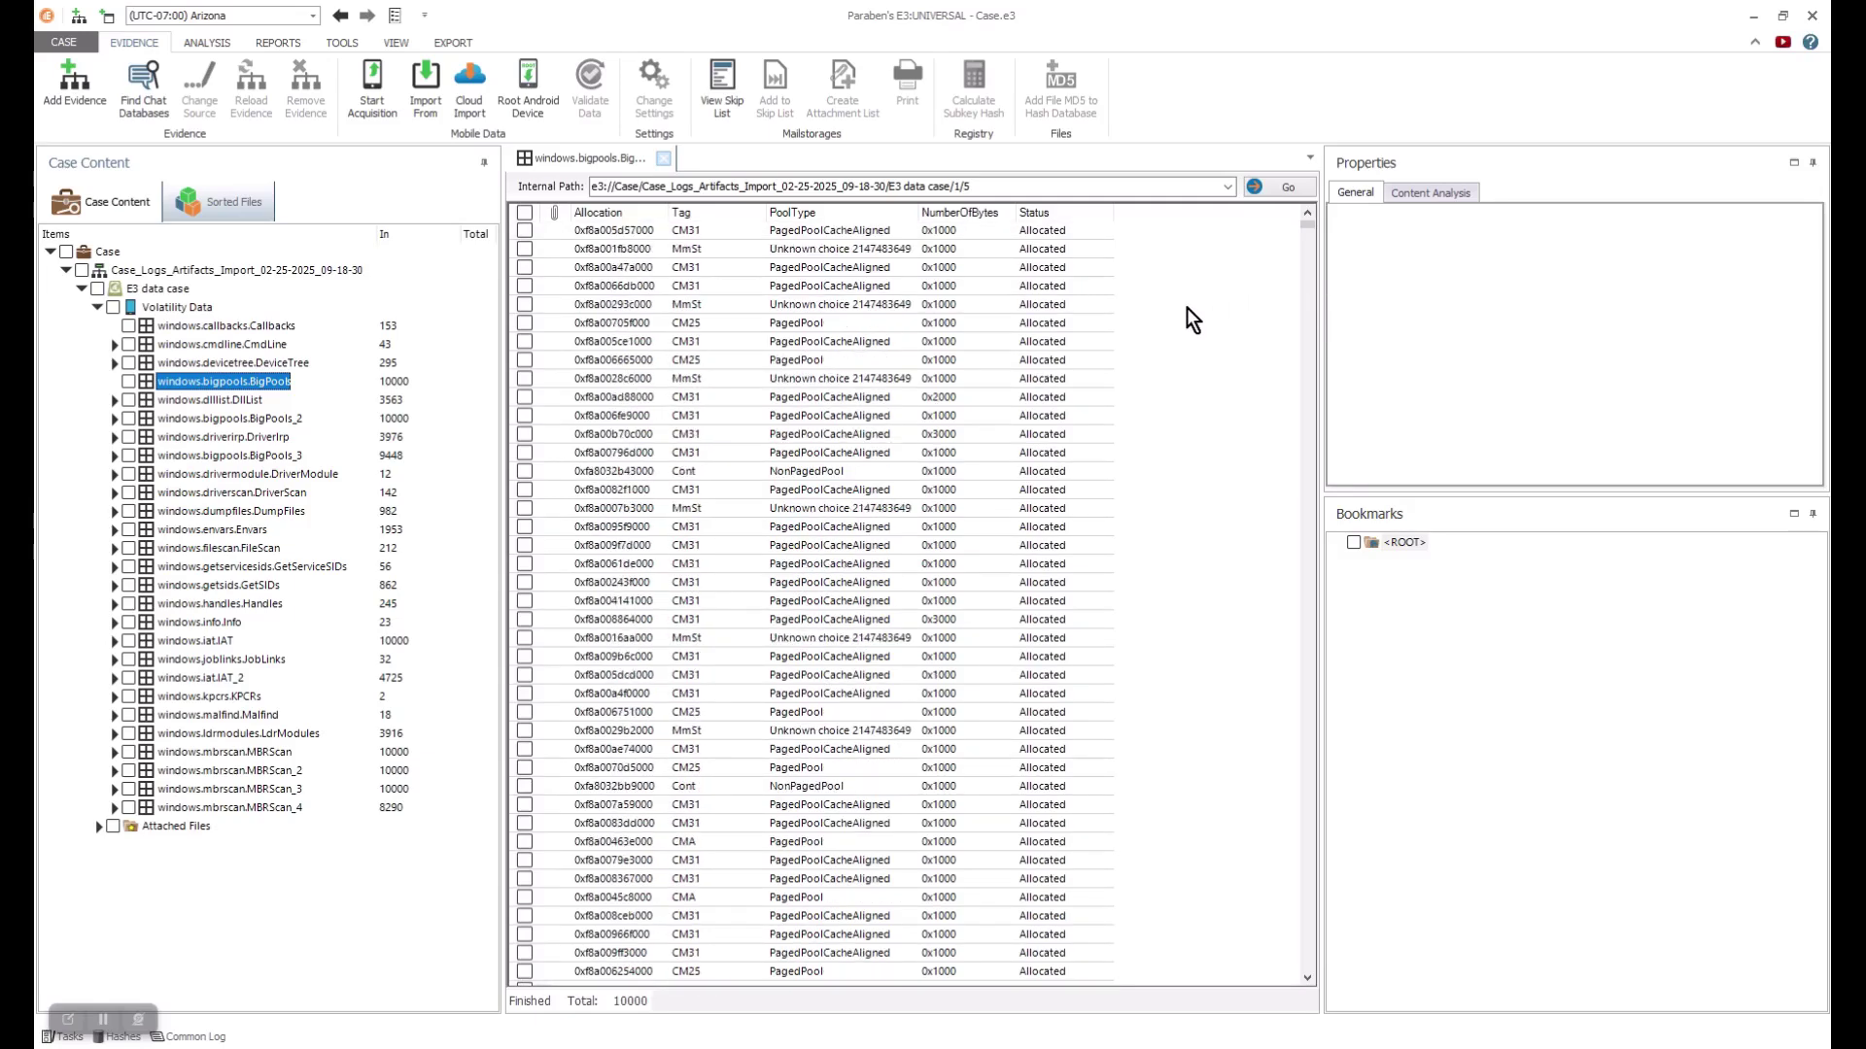
{"action": "scroll", "coordinate": [1191, 317], "scroll_direction": "down", "scroll_amount": 3}
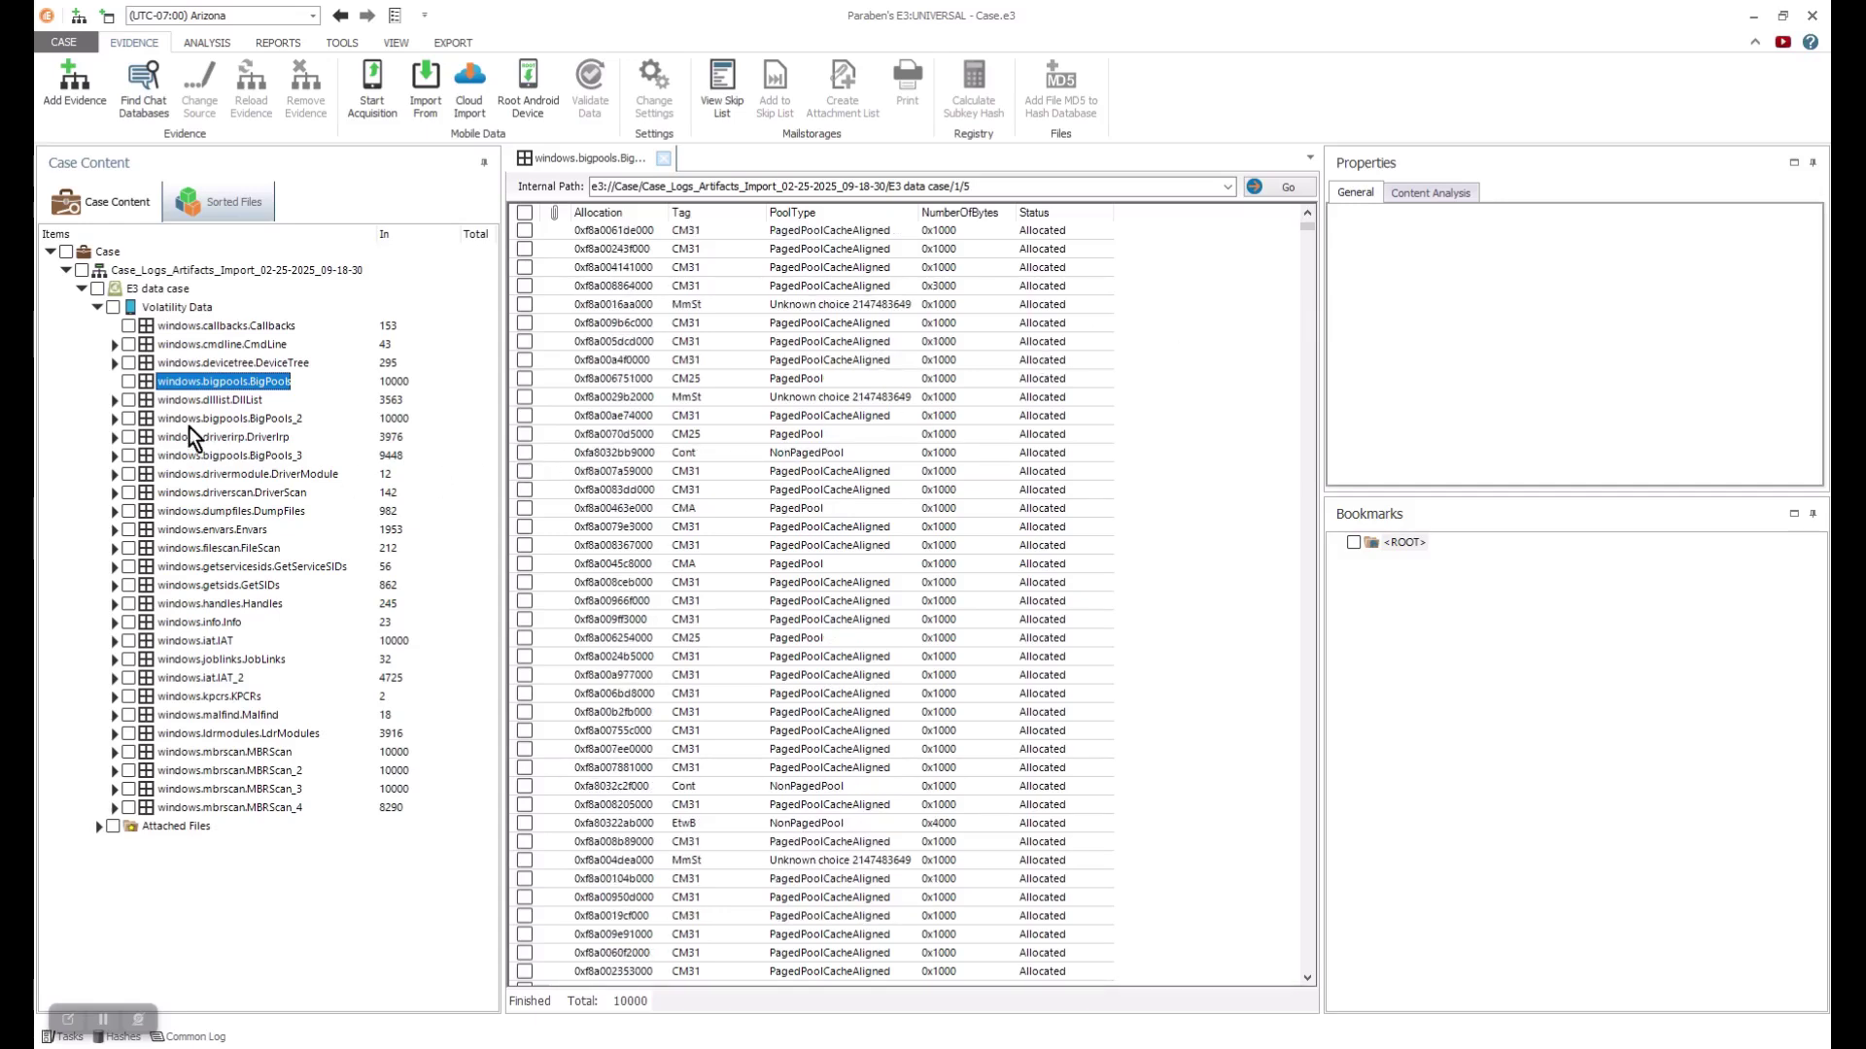
Open the windows.dlllist.DllList results and inspect USER32.dll under csrss.exe and kernel32.dll under wininit.exe
{"action": "left_click", "coordinate": [112, 400]}
{"action": "left_click", "coordinate": [198, 400]}
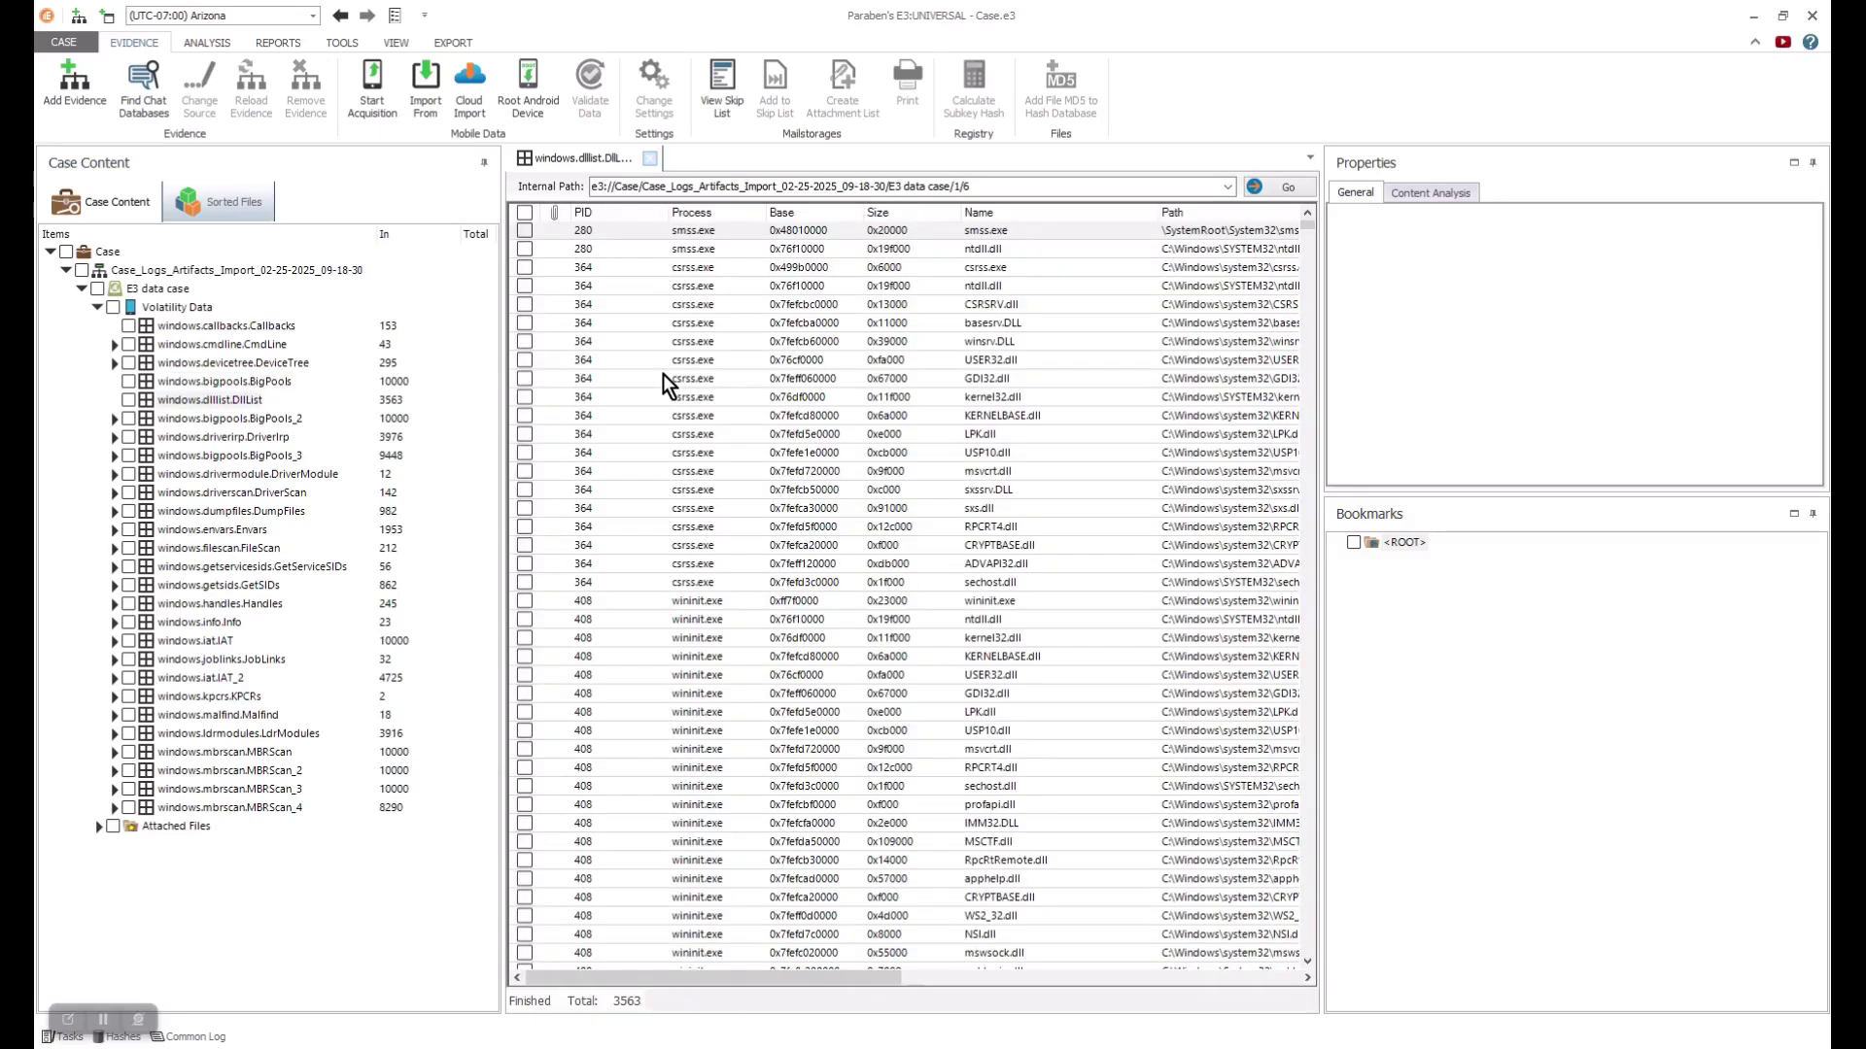
{"action": "left_click", "coordinate": [1041, 367]}
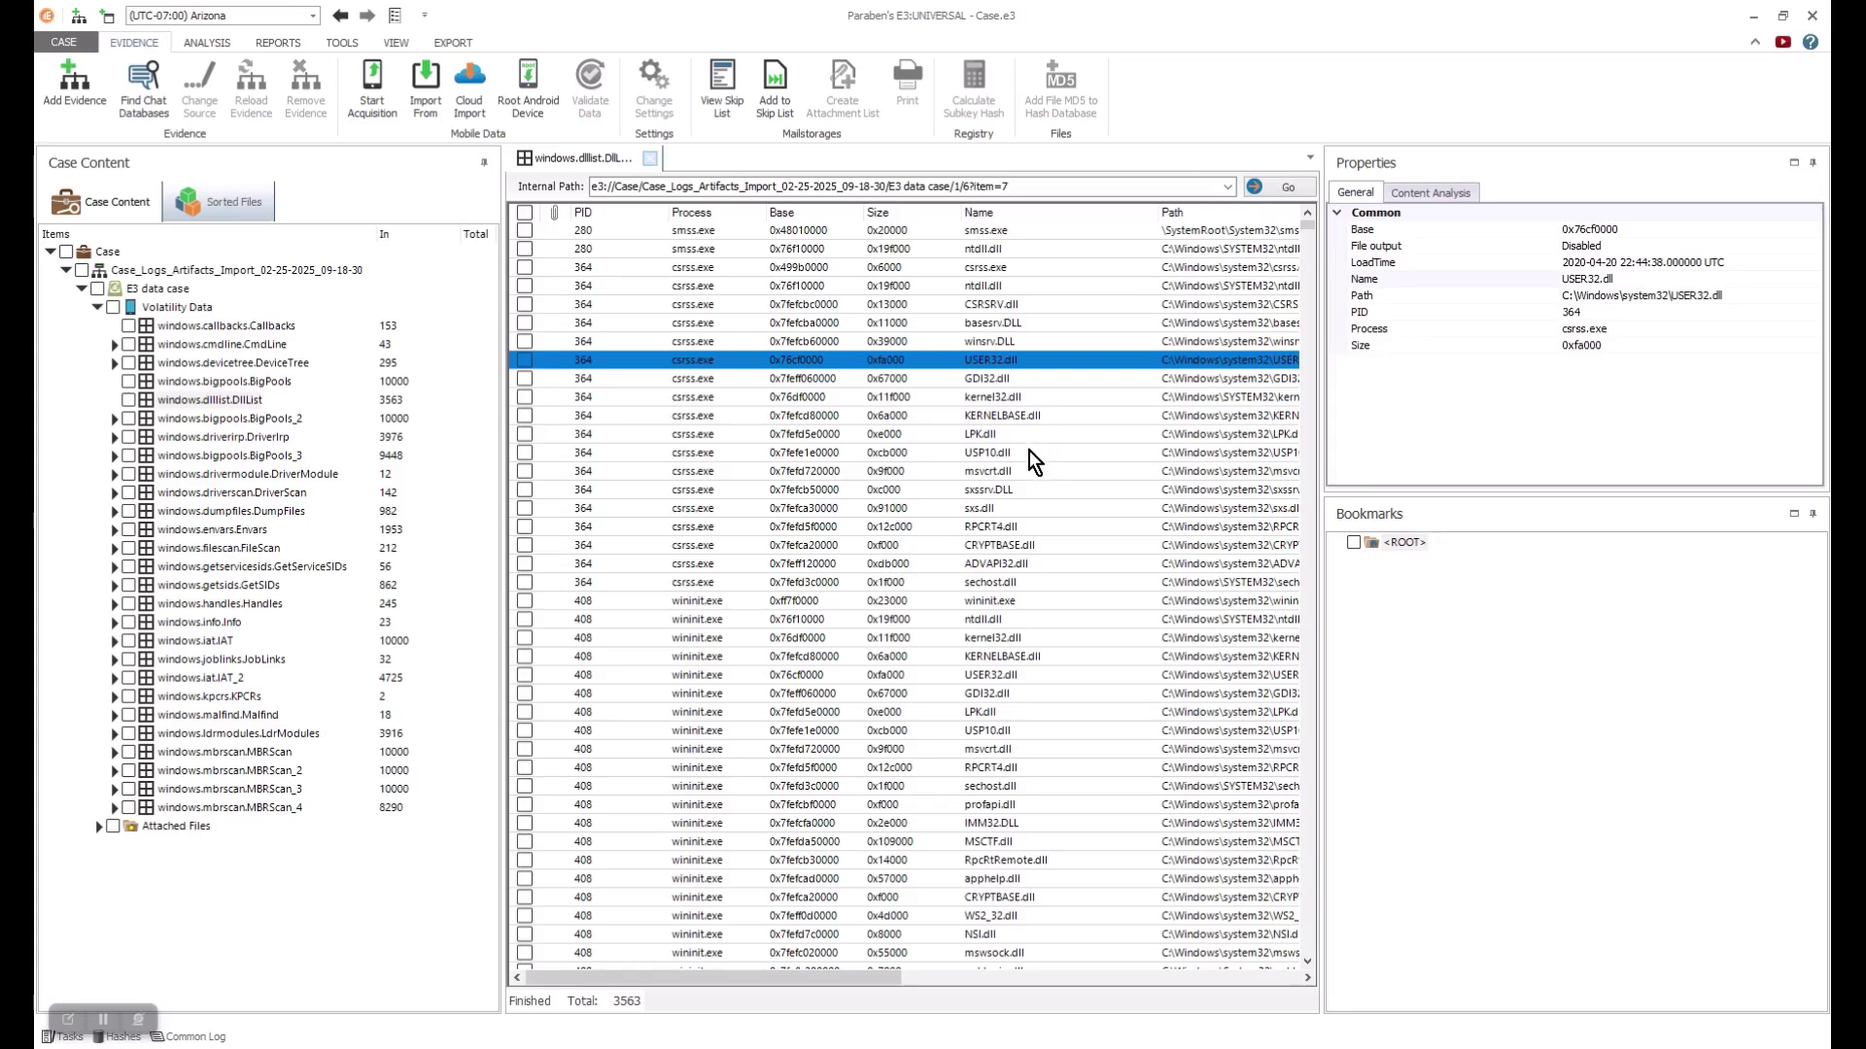
{"action": "left_click", "coordinate": [1024, 637]}
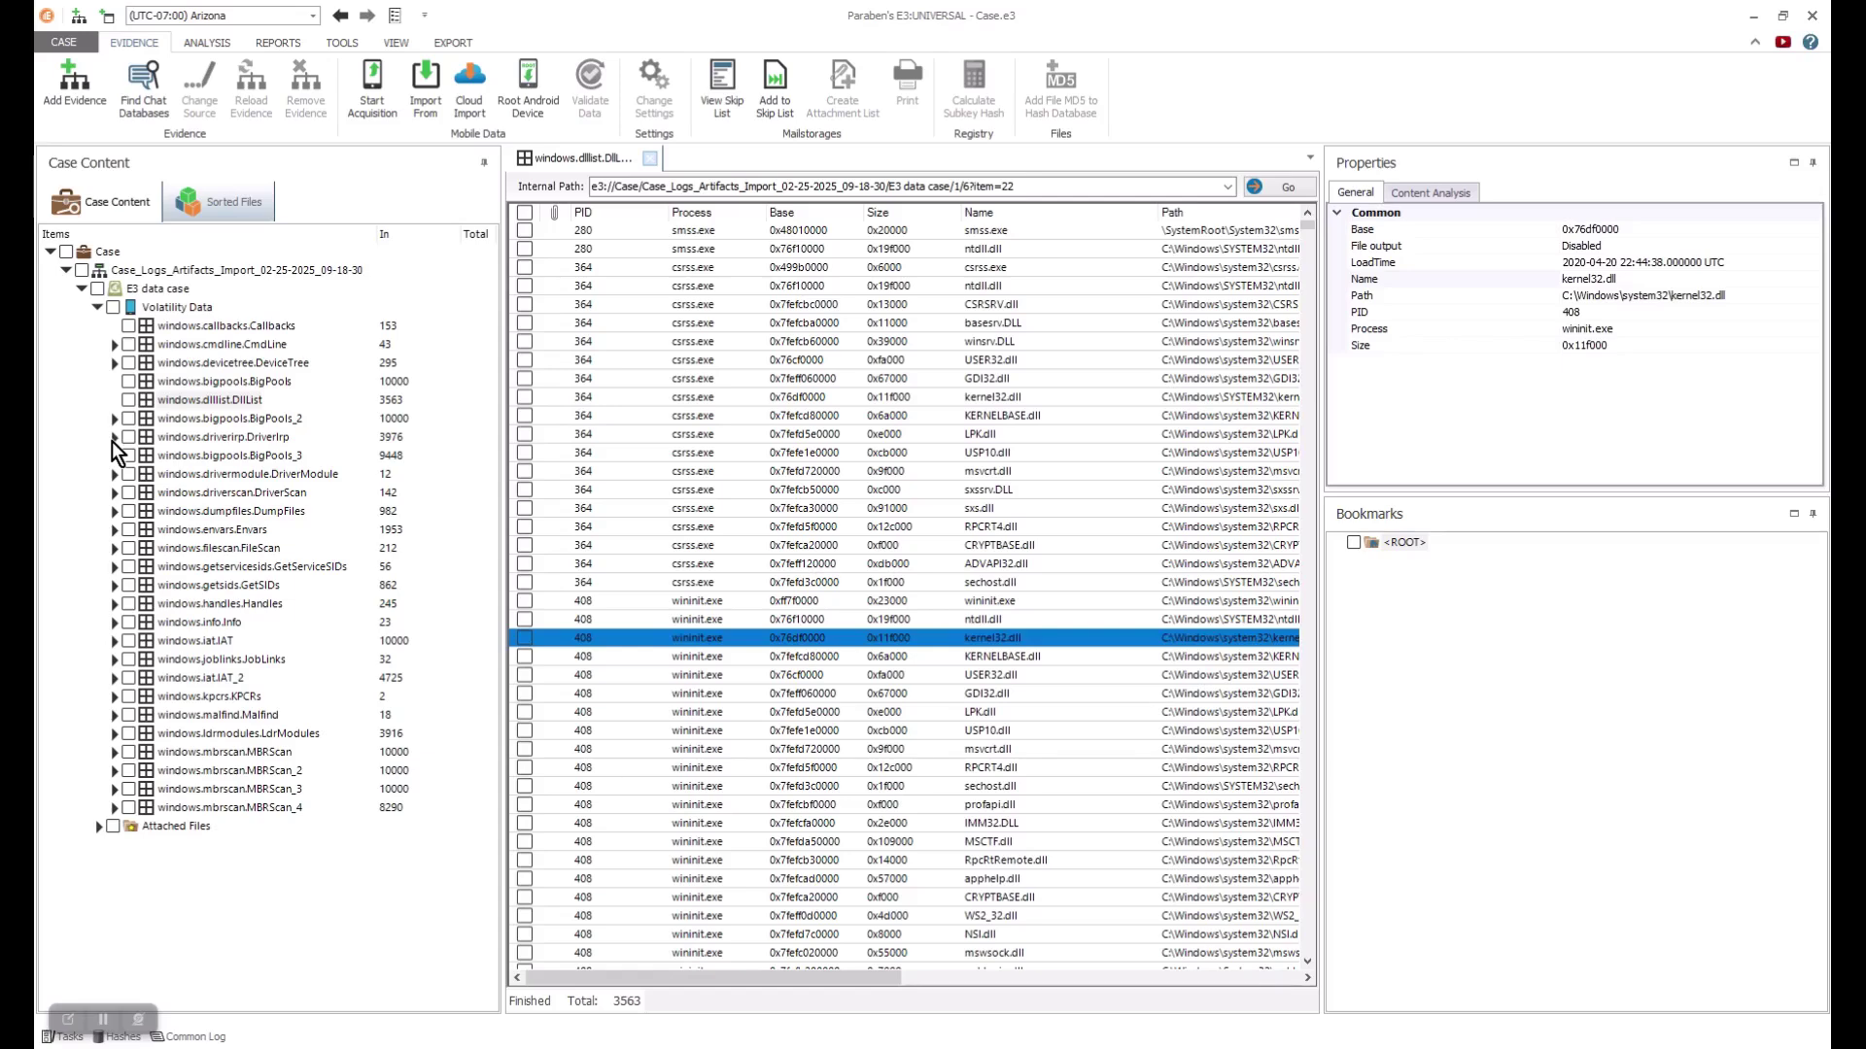
Browse further down the DllList results and inspect USER32.dll under wininit.exe and CRYPTBASE.dll under csrss.exe
{"action": "left_click", "coordinate": [209, 399]}
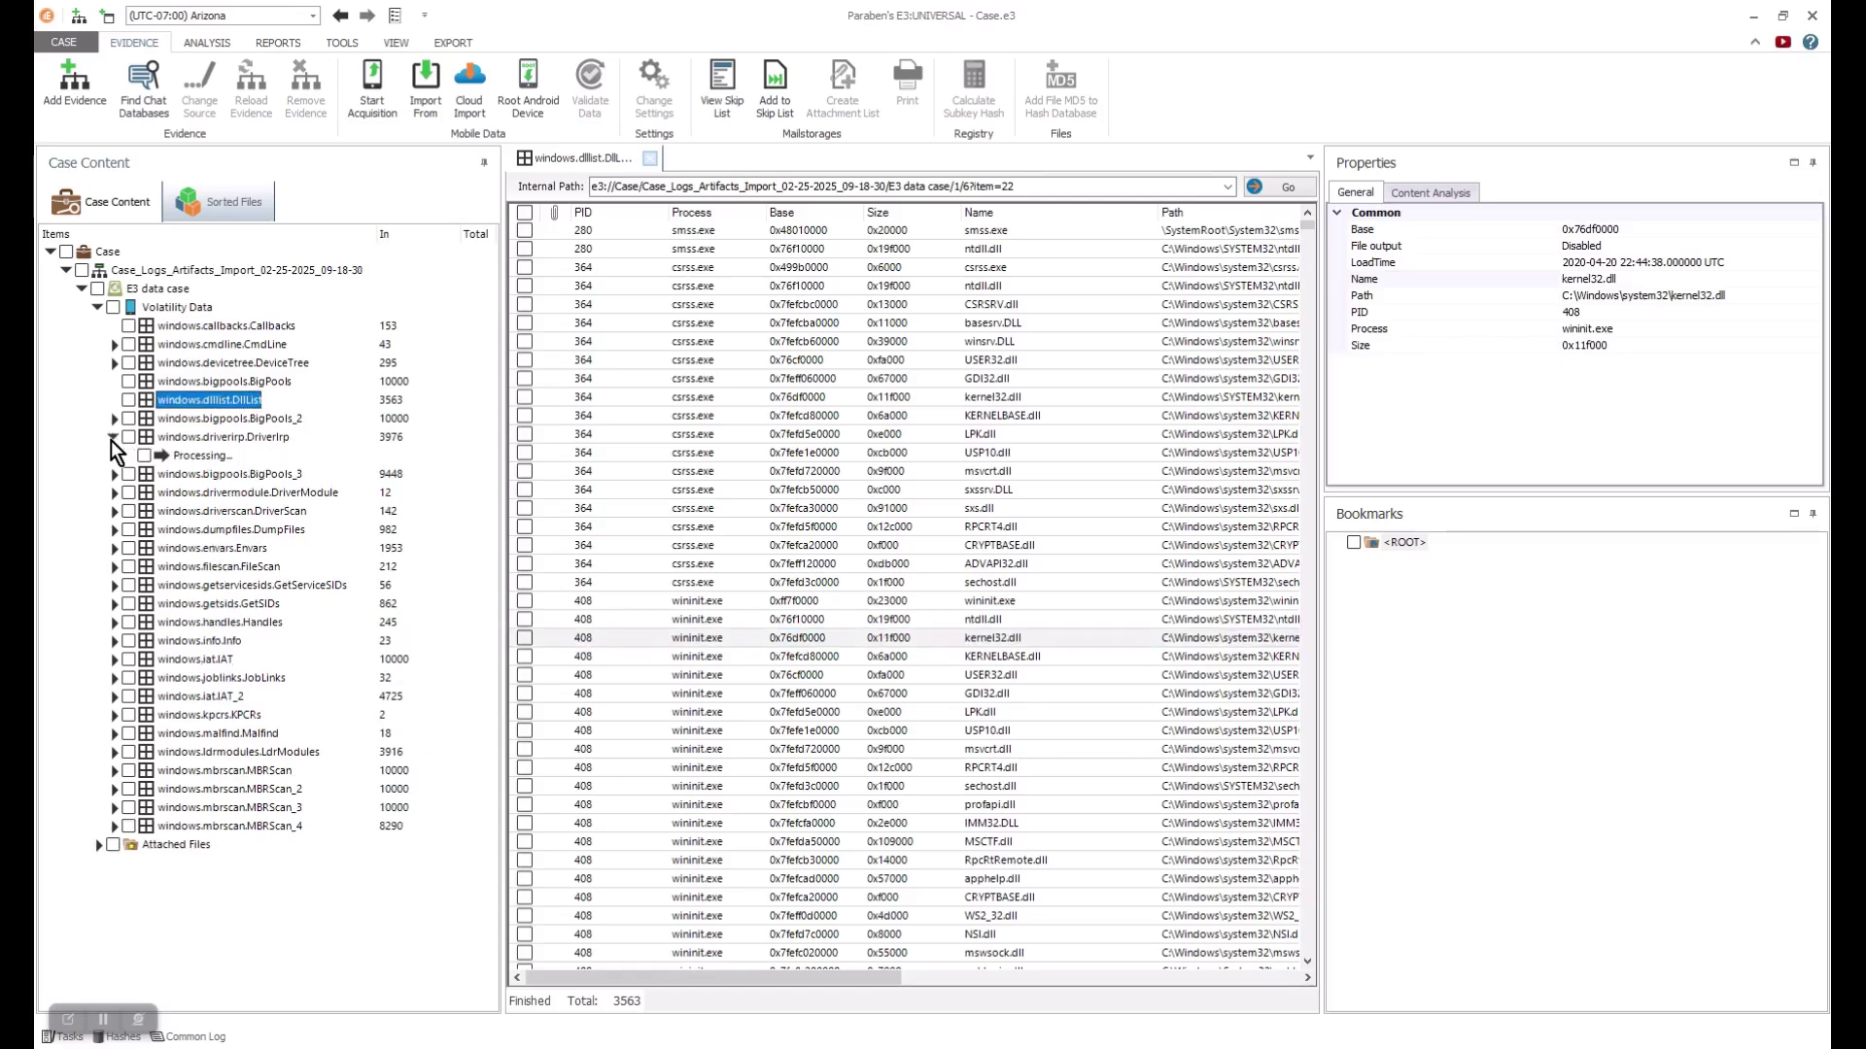
{"action": "scroll", "coordinate": [727, 396], "scroll_direction": "down", "scroll_amount": 1}
{"action": "scroll", "coordinate": [727, 387], "scroll_direction": "down", "scroll_amount": 1}
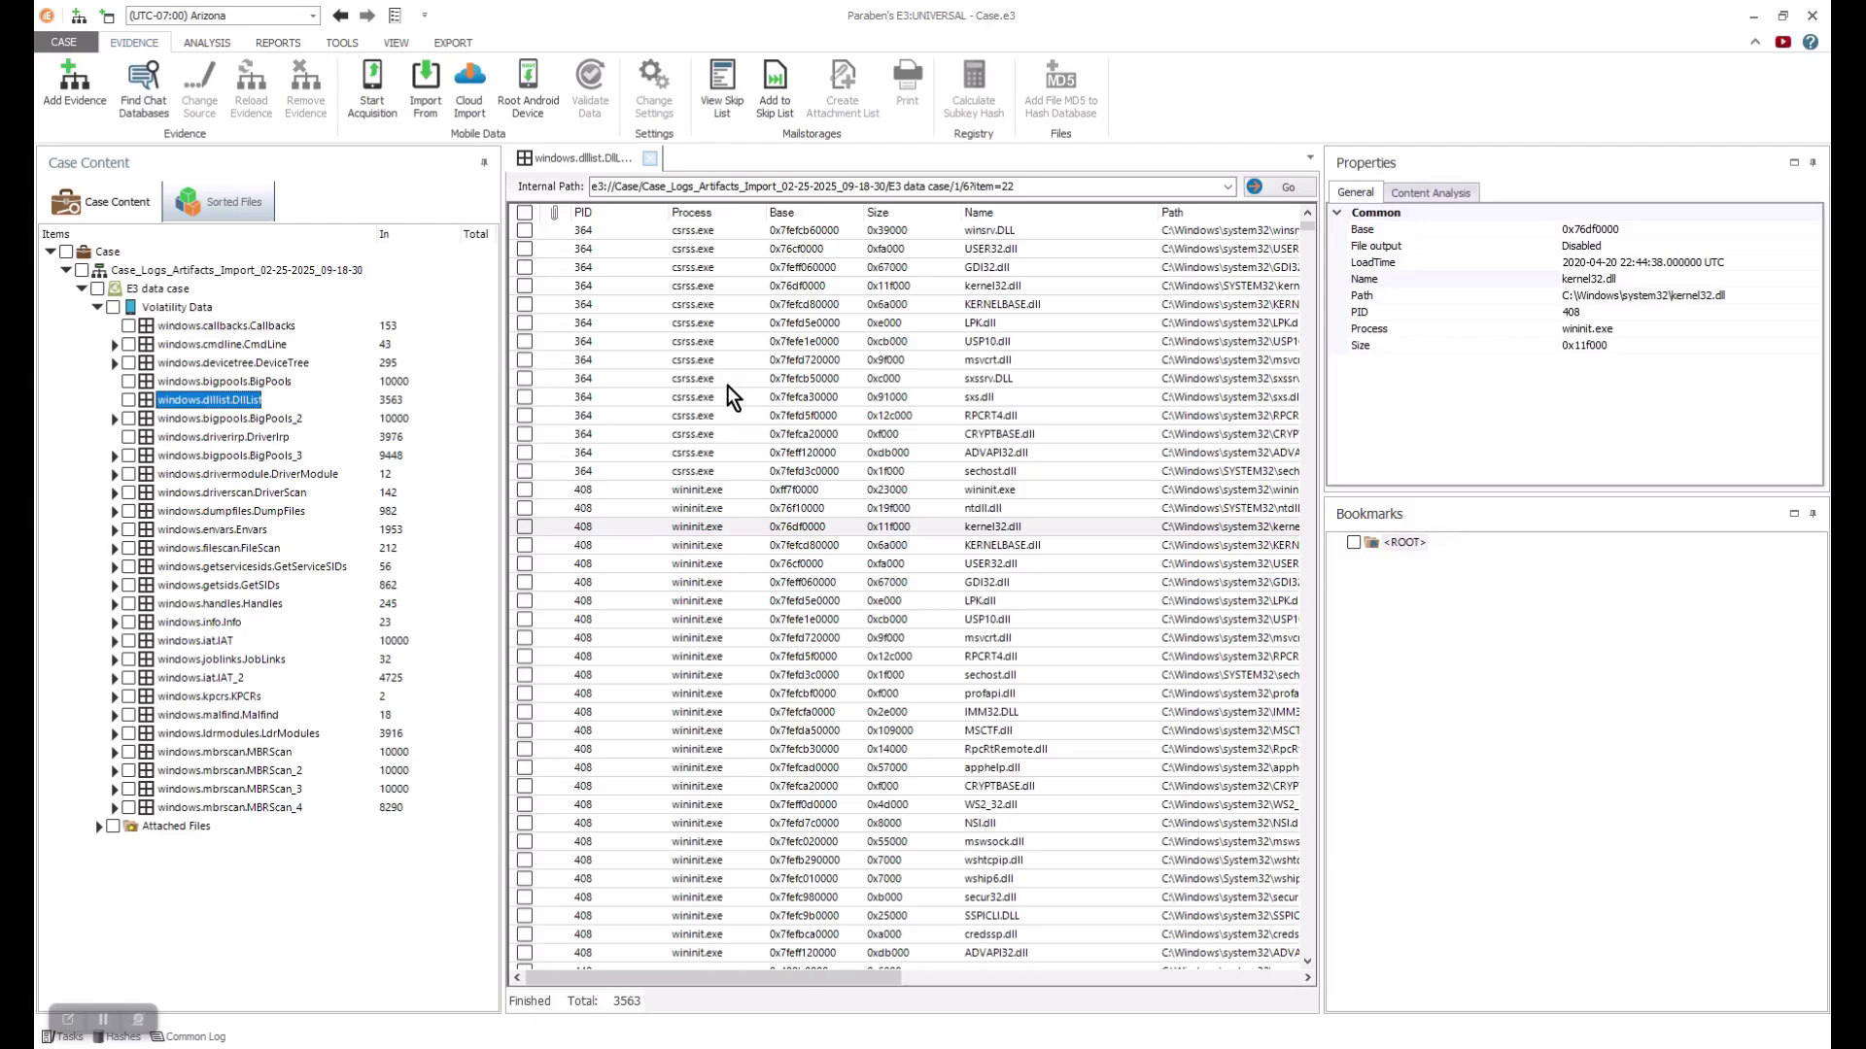
{"action": "scroll", "coordinate": [727, 387], "scroll_direction": "down", "scroll_amount": 1}
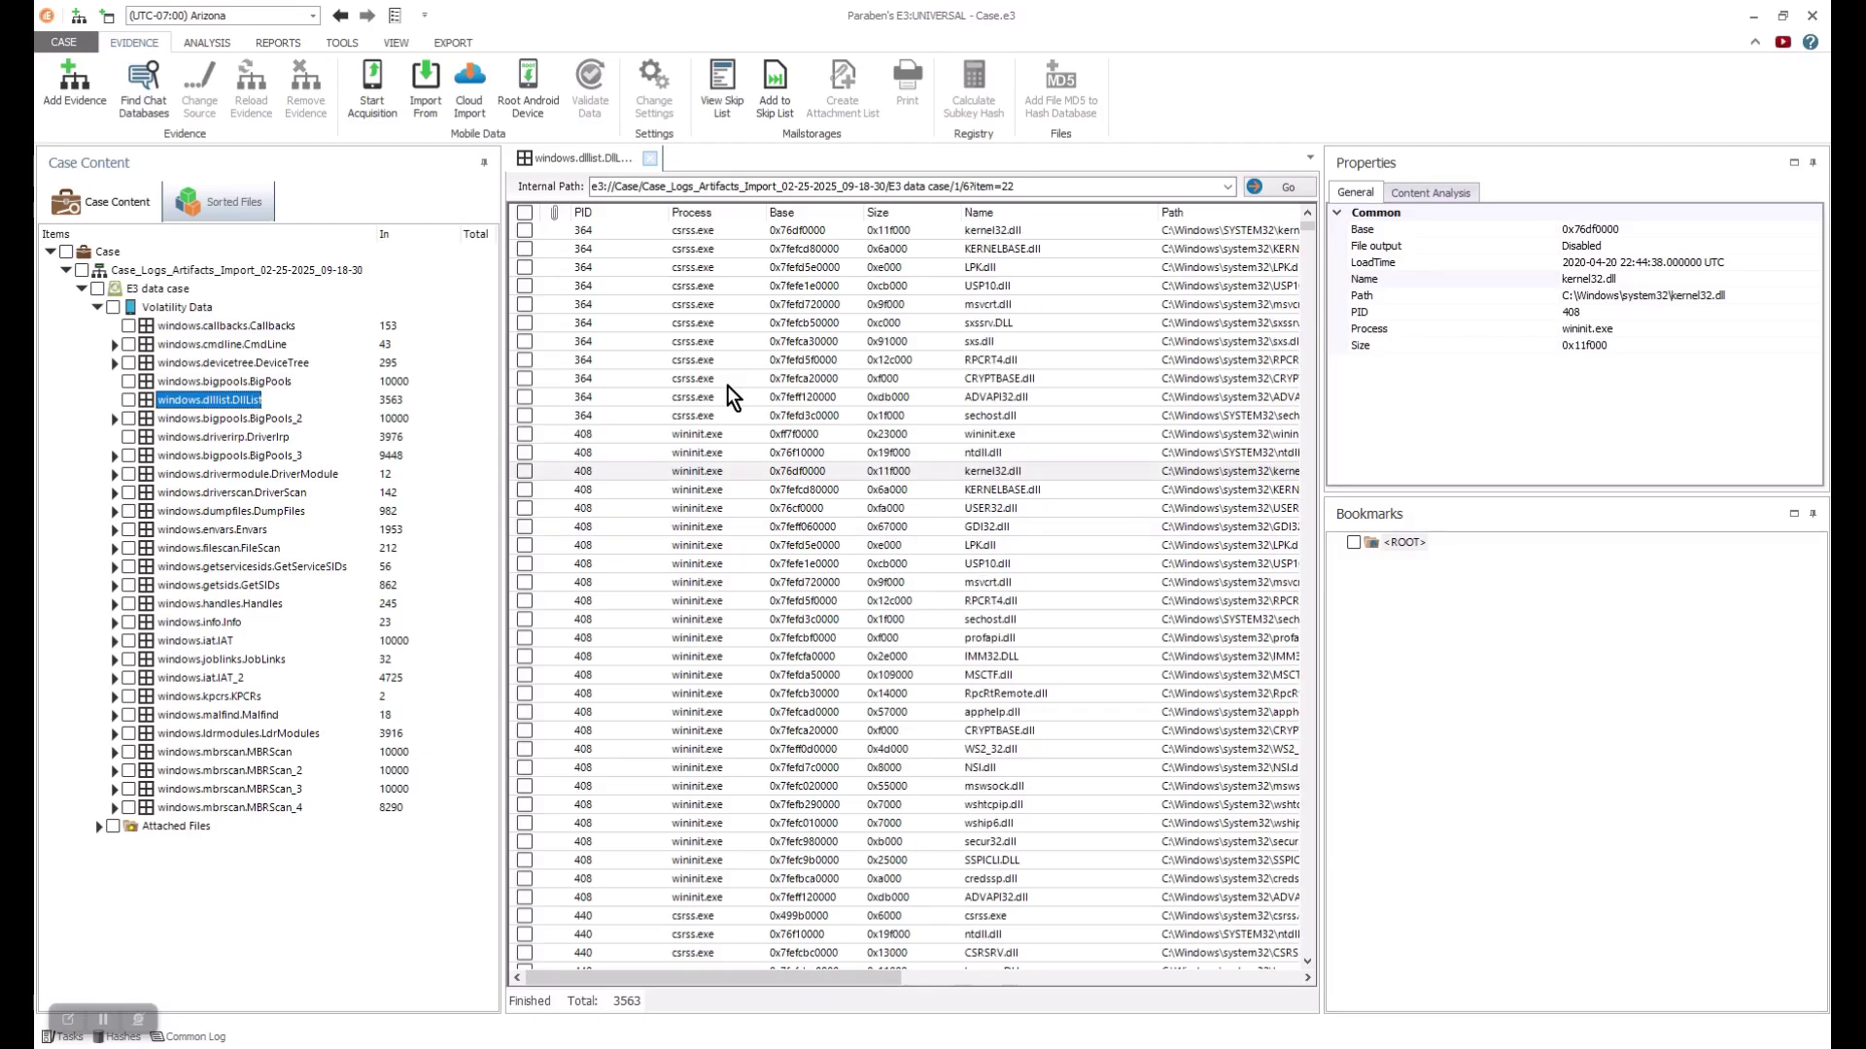
{"action": "left_click", "coordinate": [867, 509]}
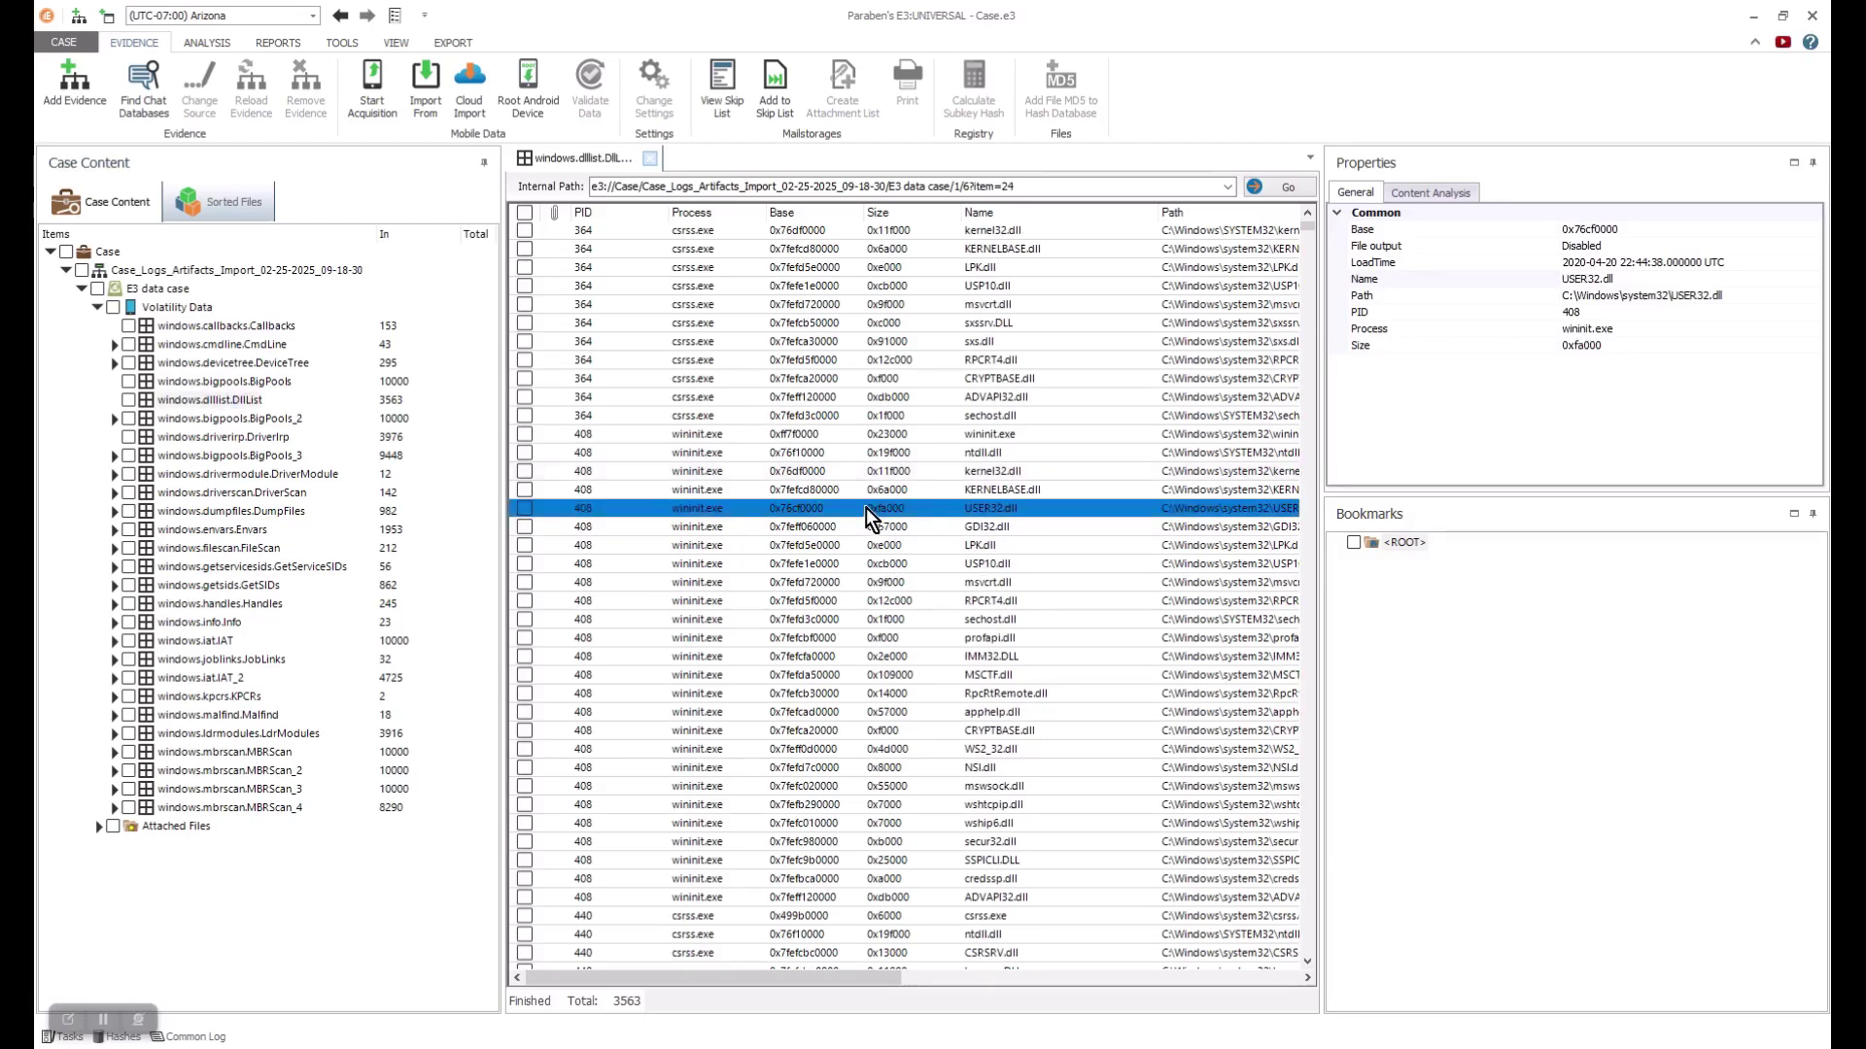
{"action": "left_click", "coordinate": [889, 379]}
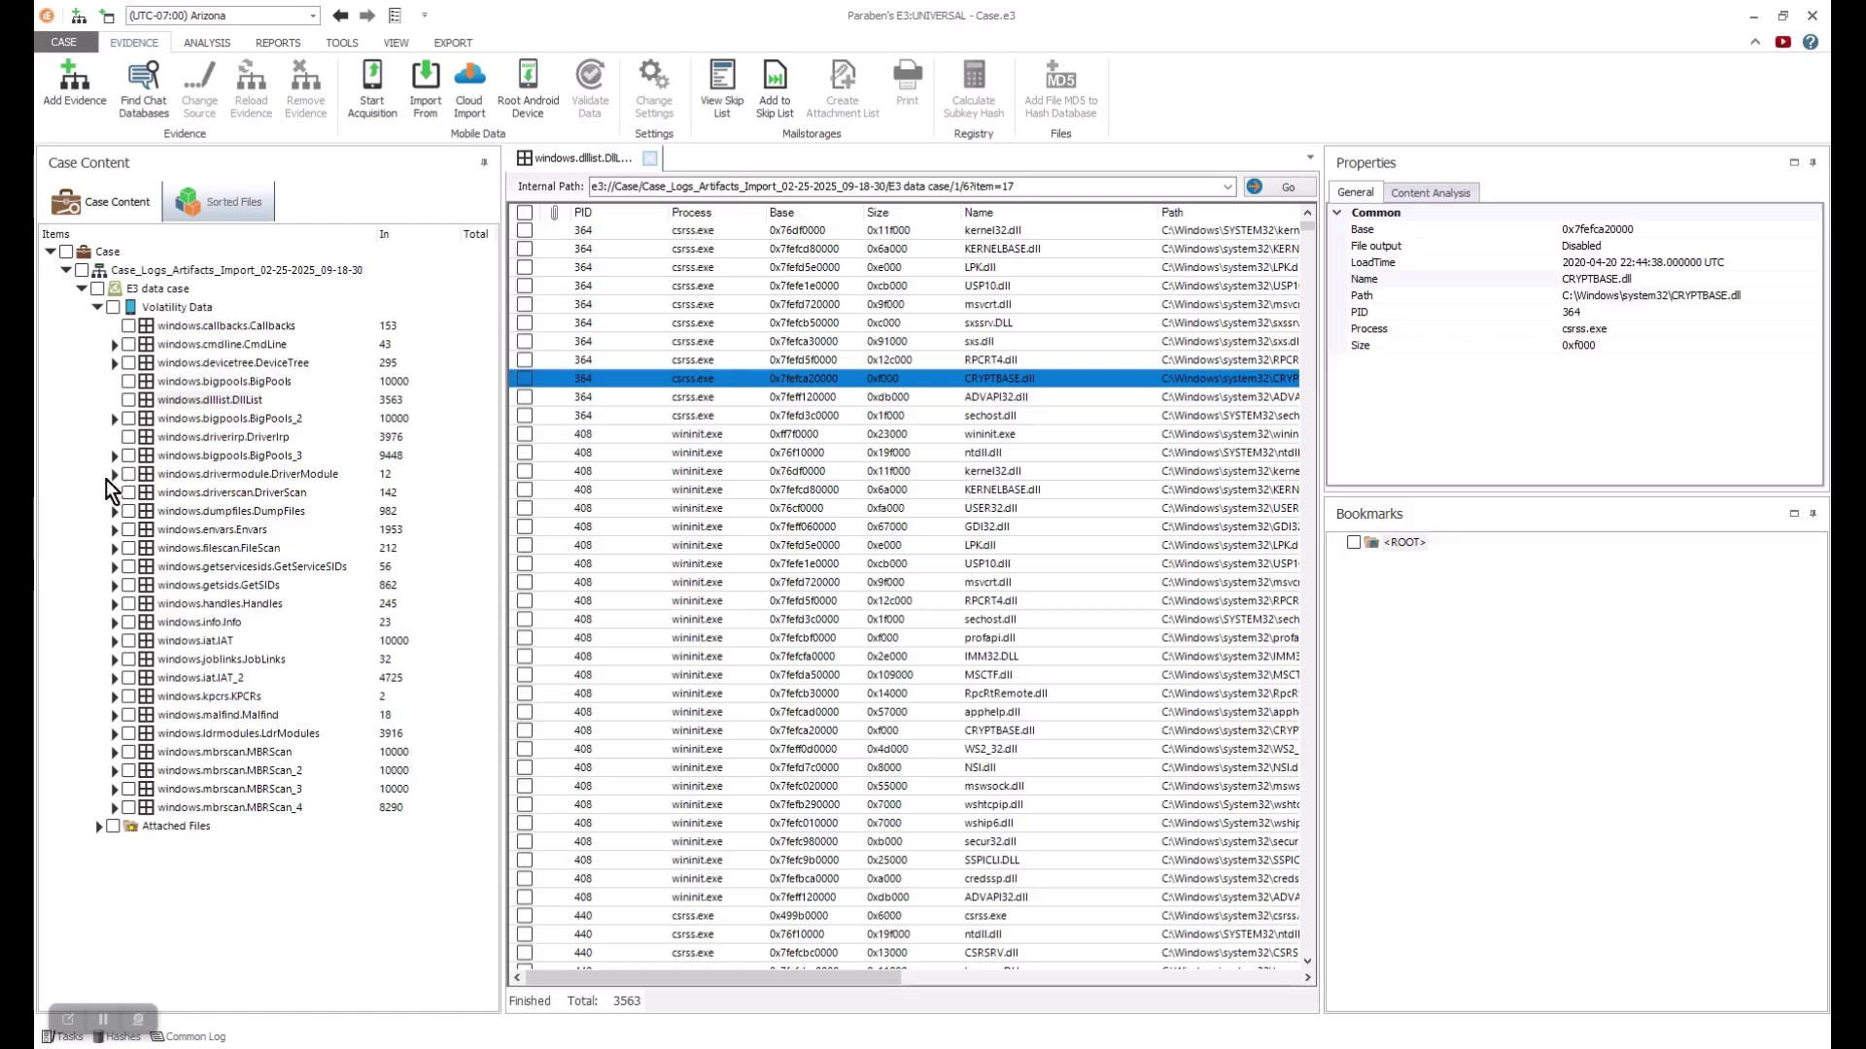
View the windows.drivermodule.DriverModule results, followed by the windows.driverscan.DriverScan results
{"action": "left_click", "coordinate": [109, 470]}
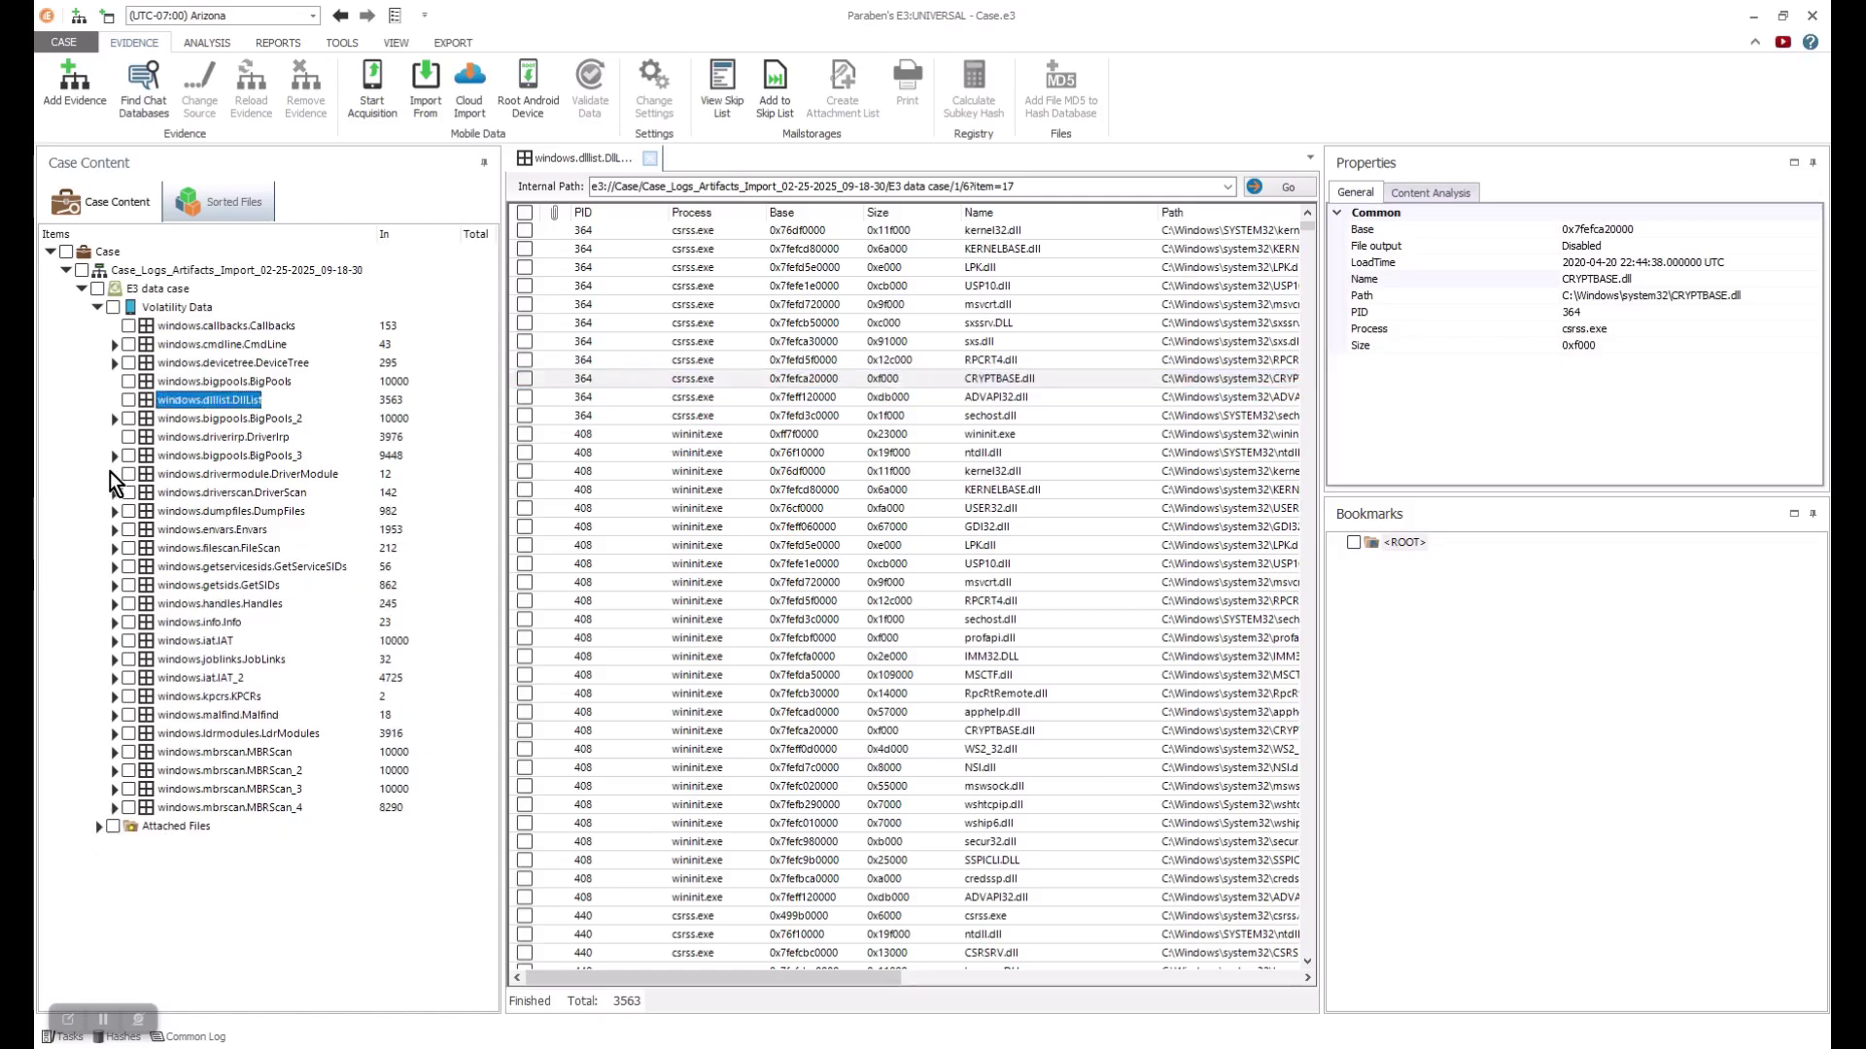
{"action": "left_click", "coordinate": [214, 473]}
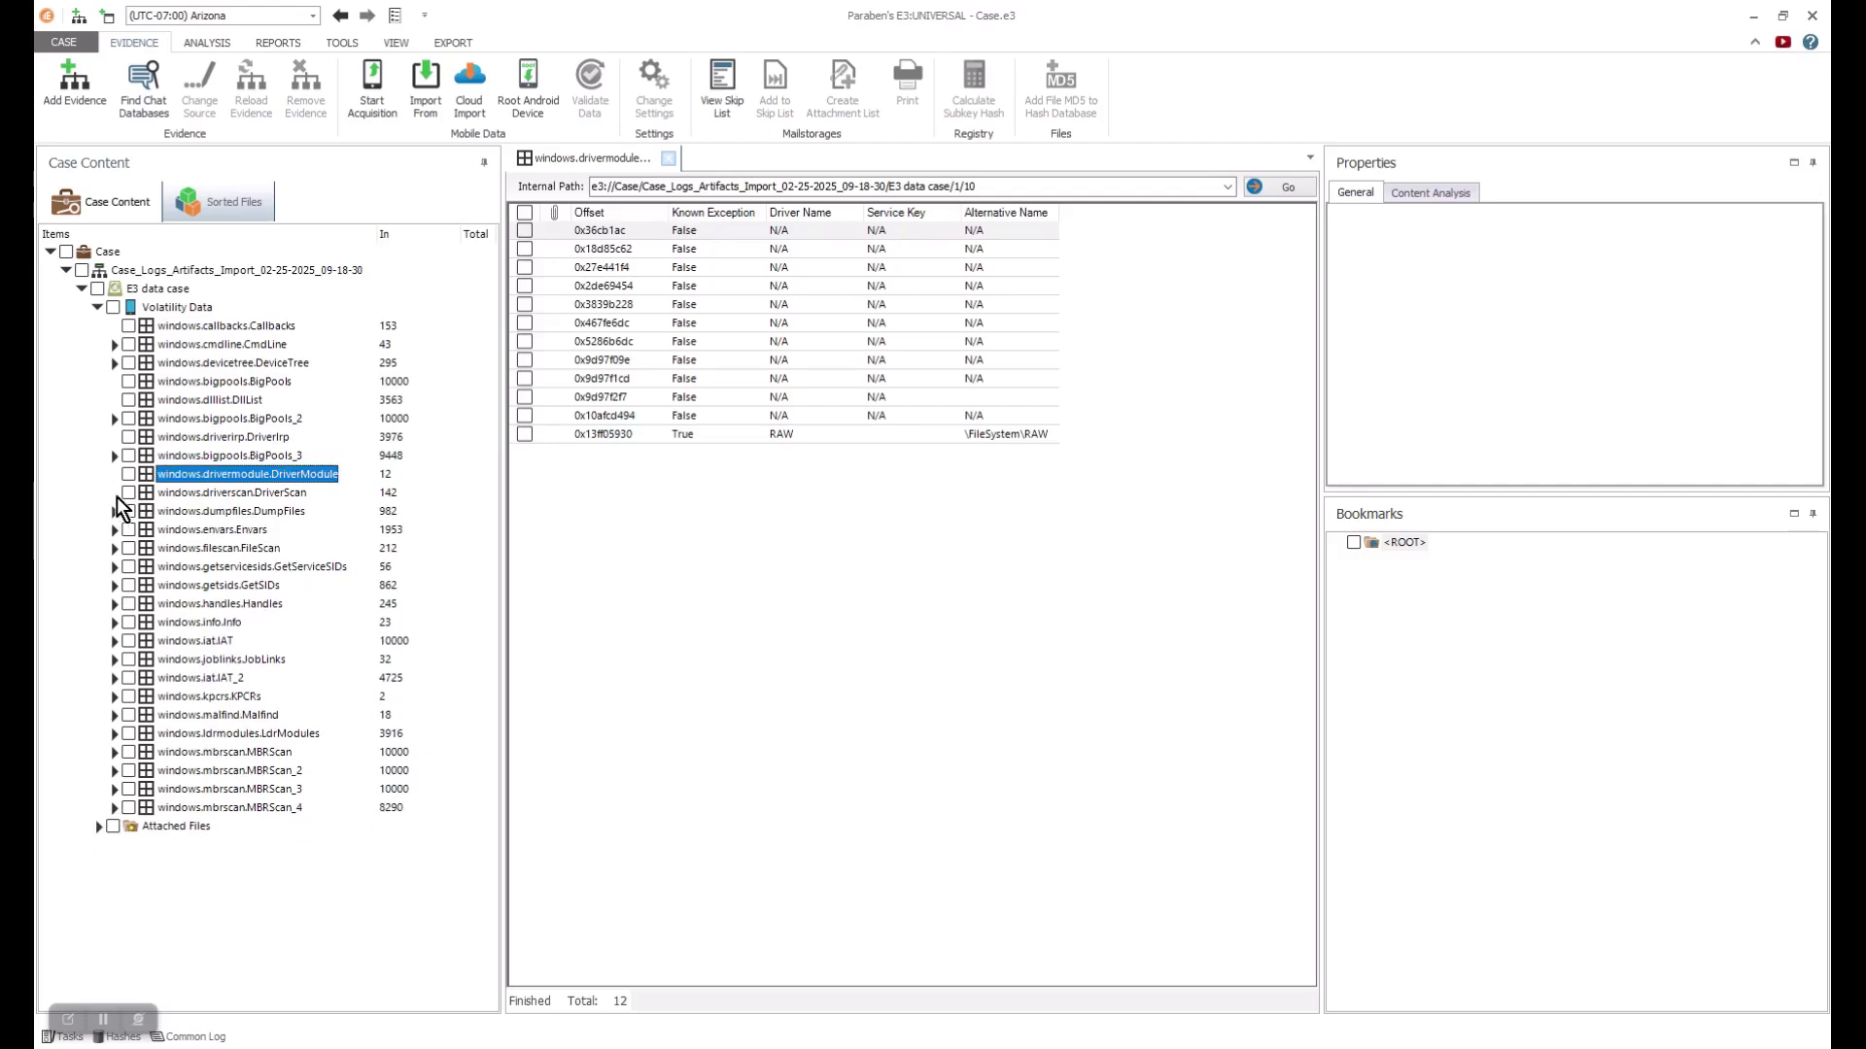
{"action": "left_click", "coordinate": [237, 493]}
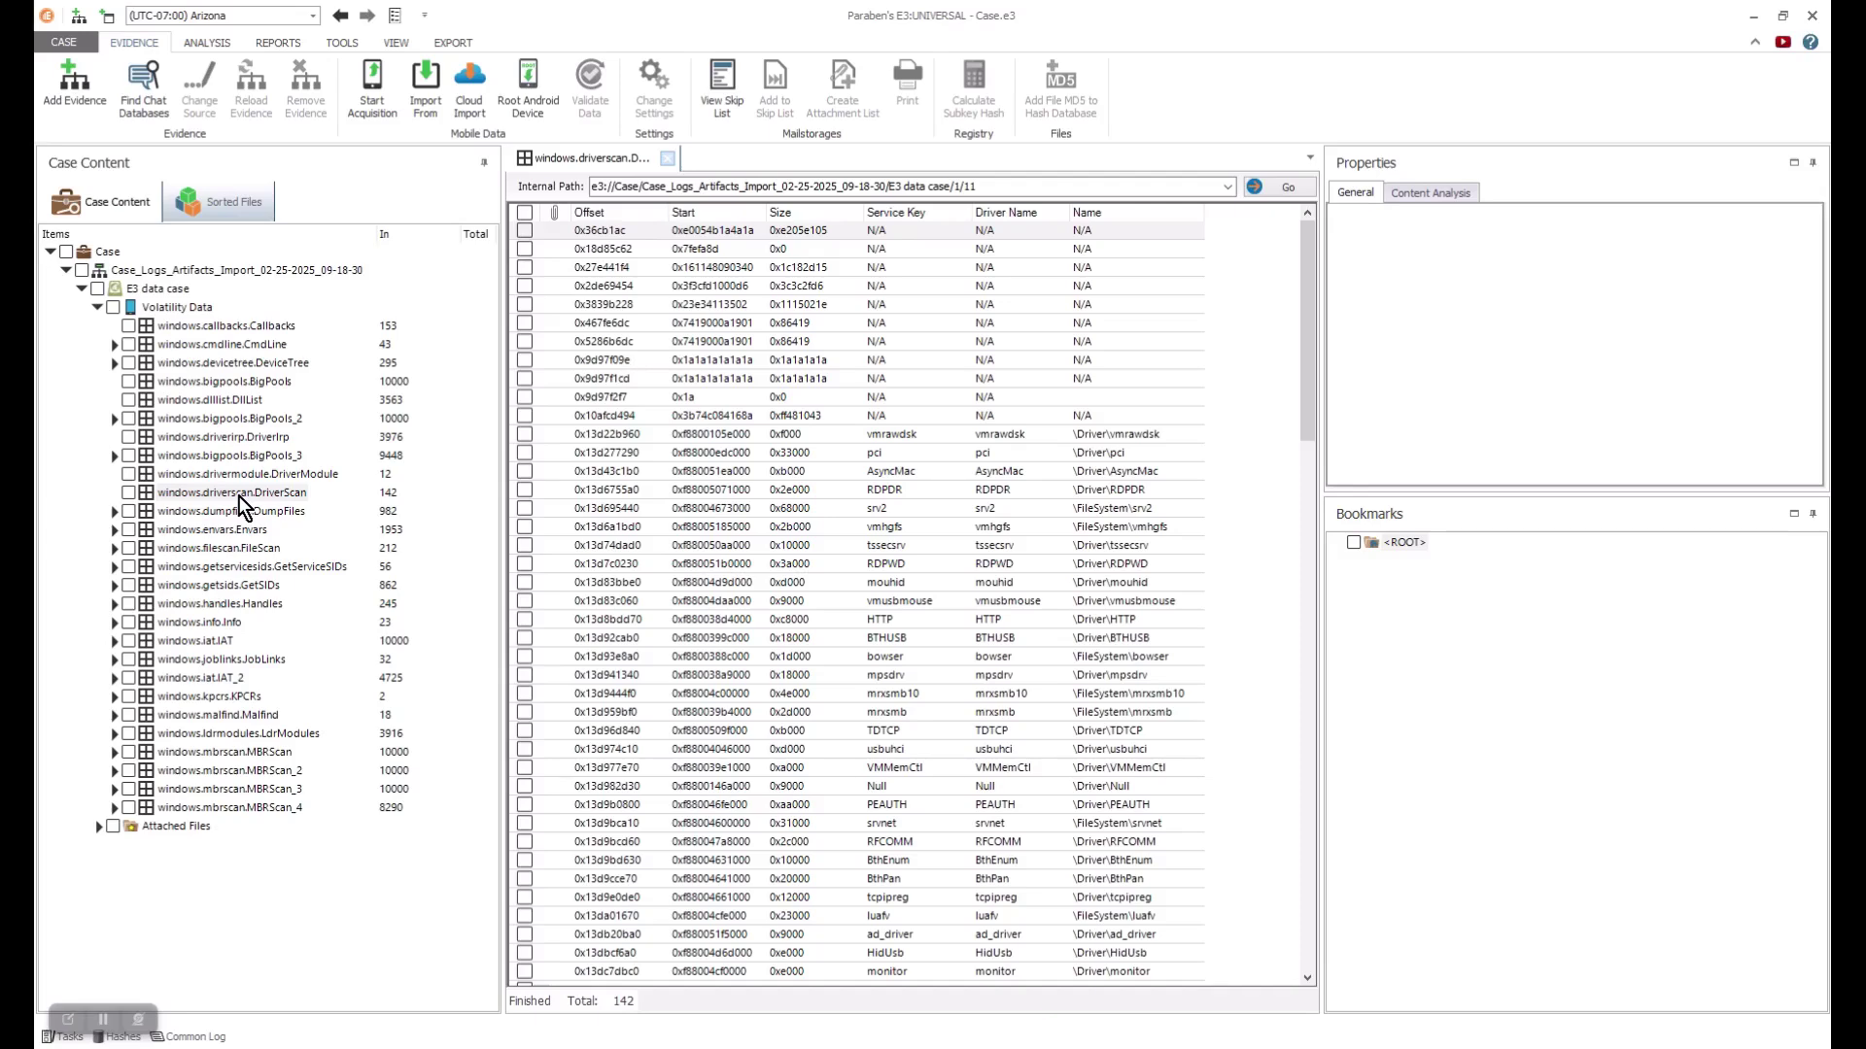
{"action": "left_click", "coordinate": [237, 494]}
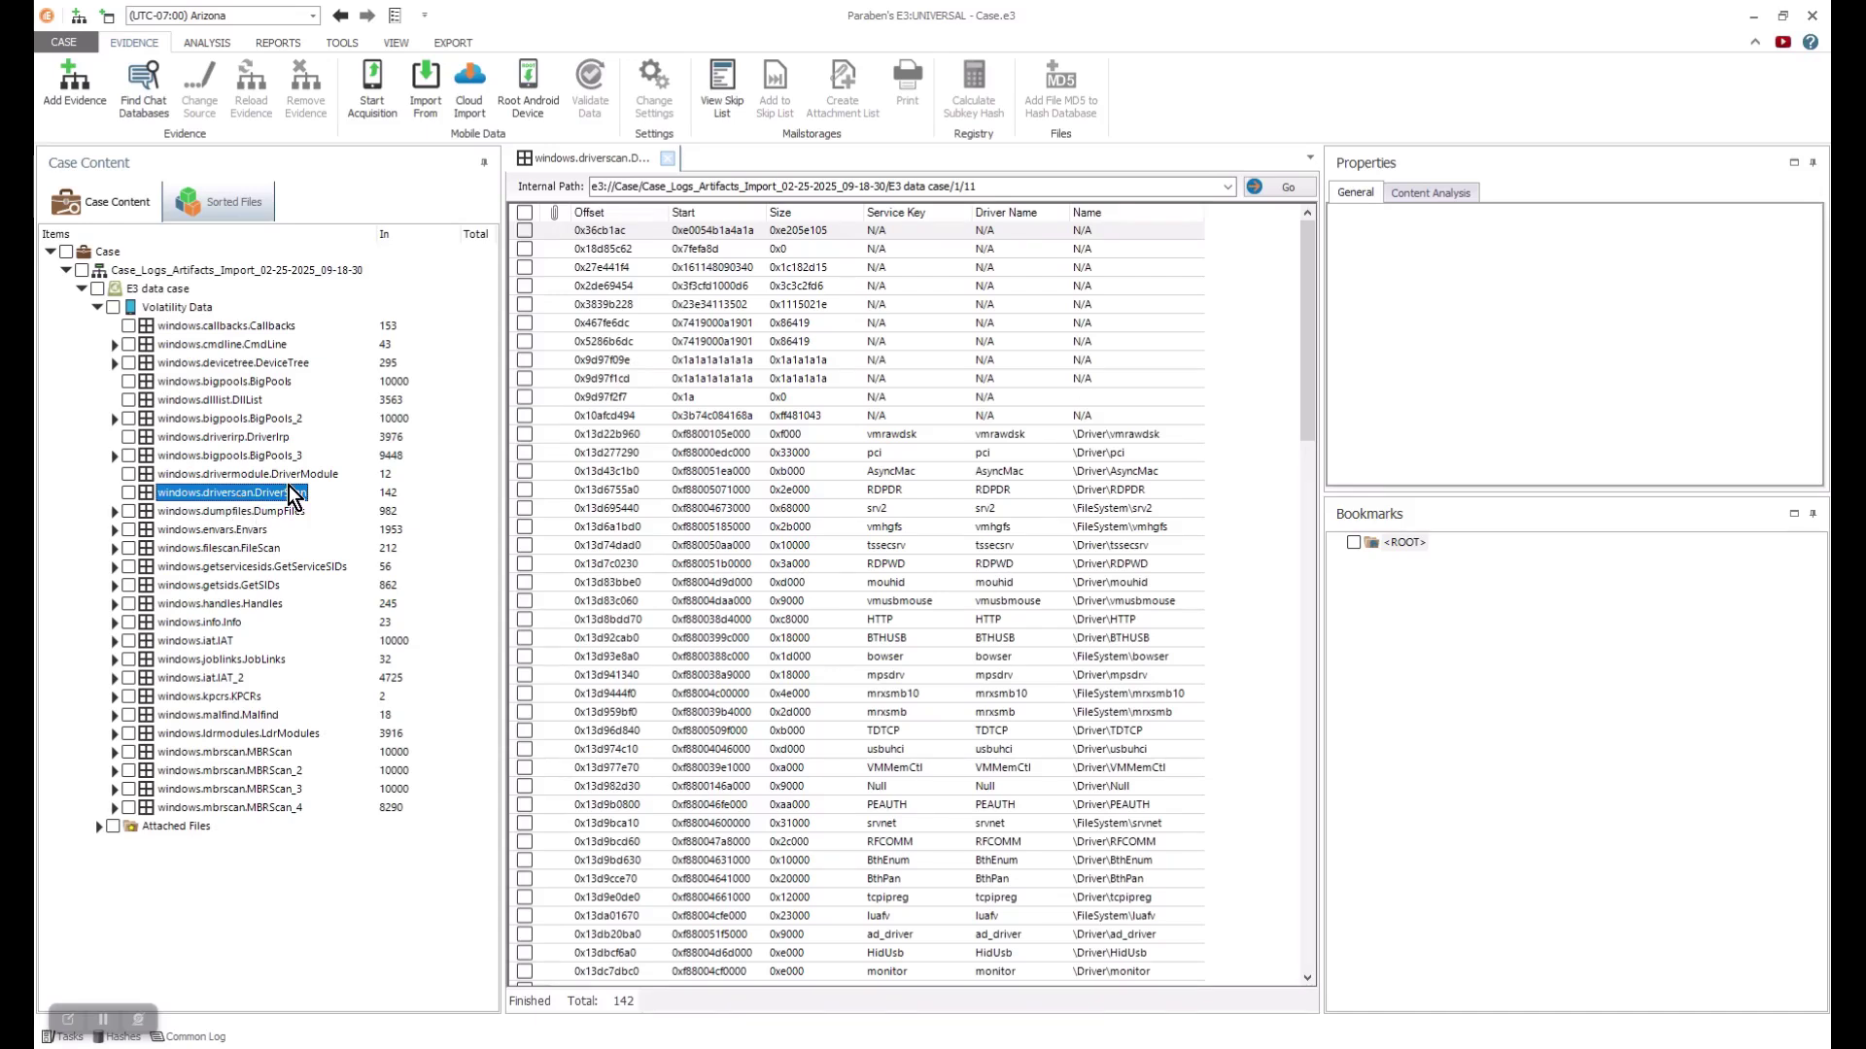
Look through the DriverScan results and inspect the properties of the HidUsb and monitor drivers
{"action": "scroll", "coordinate": [670, 355], "scroll_direction": "down", "scroll_amount": 5}
{"action": "scroll", "coordinate": [678, 371], "scroll_direction": "down", "scroll_amount": 4}
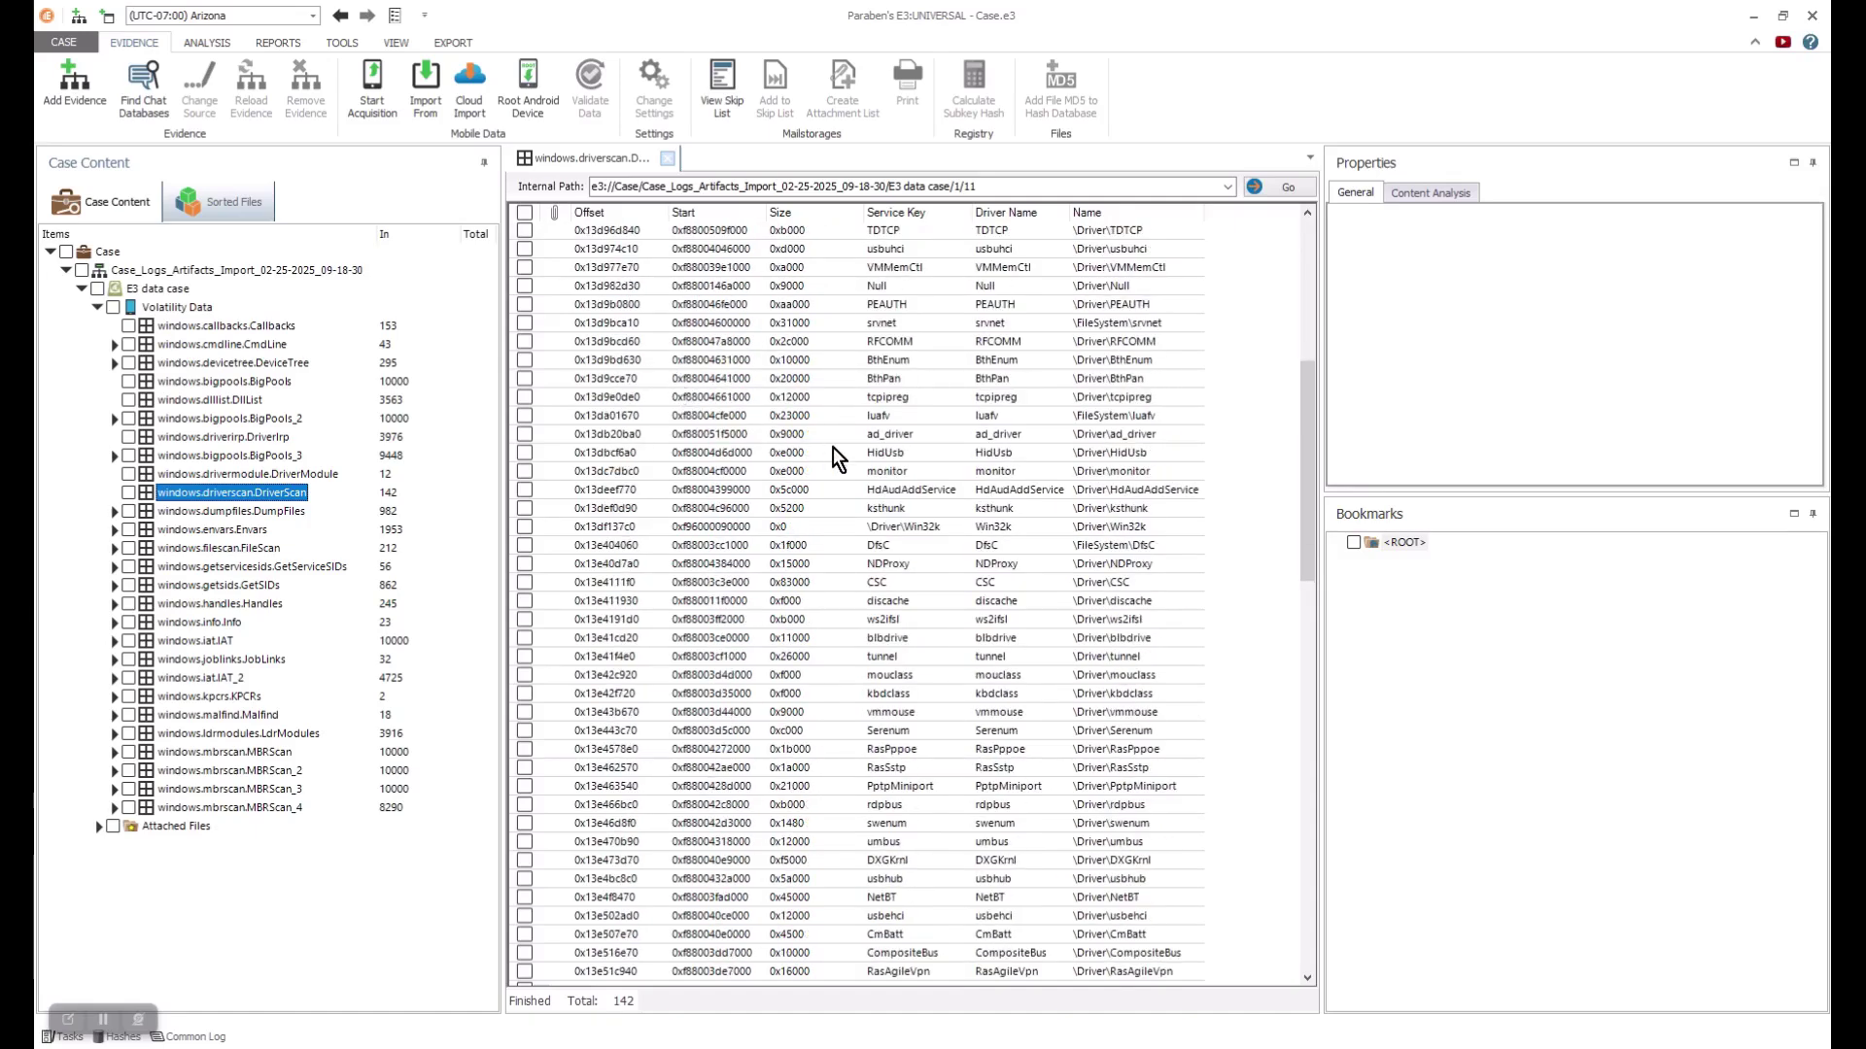
{"action": "left_click", "coordinate": [832, 450]}
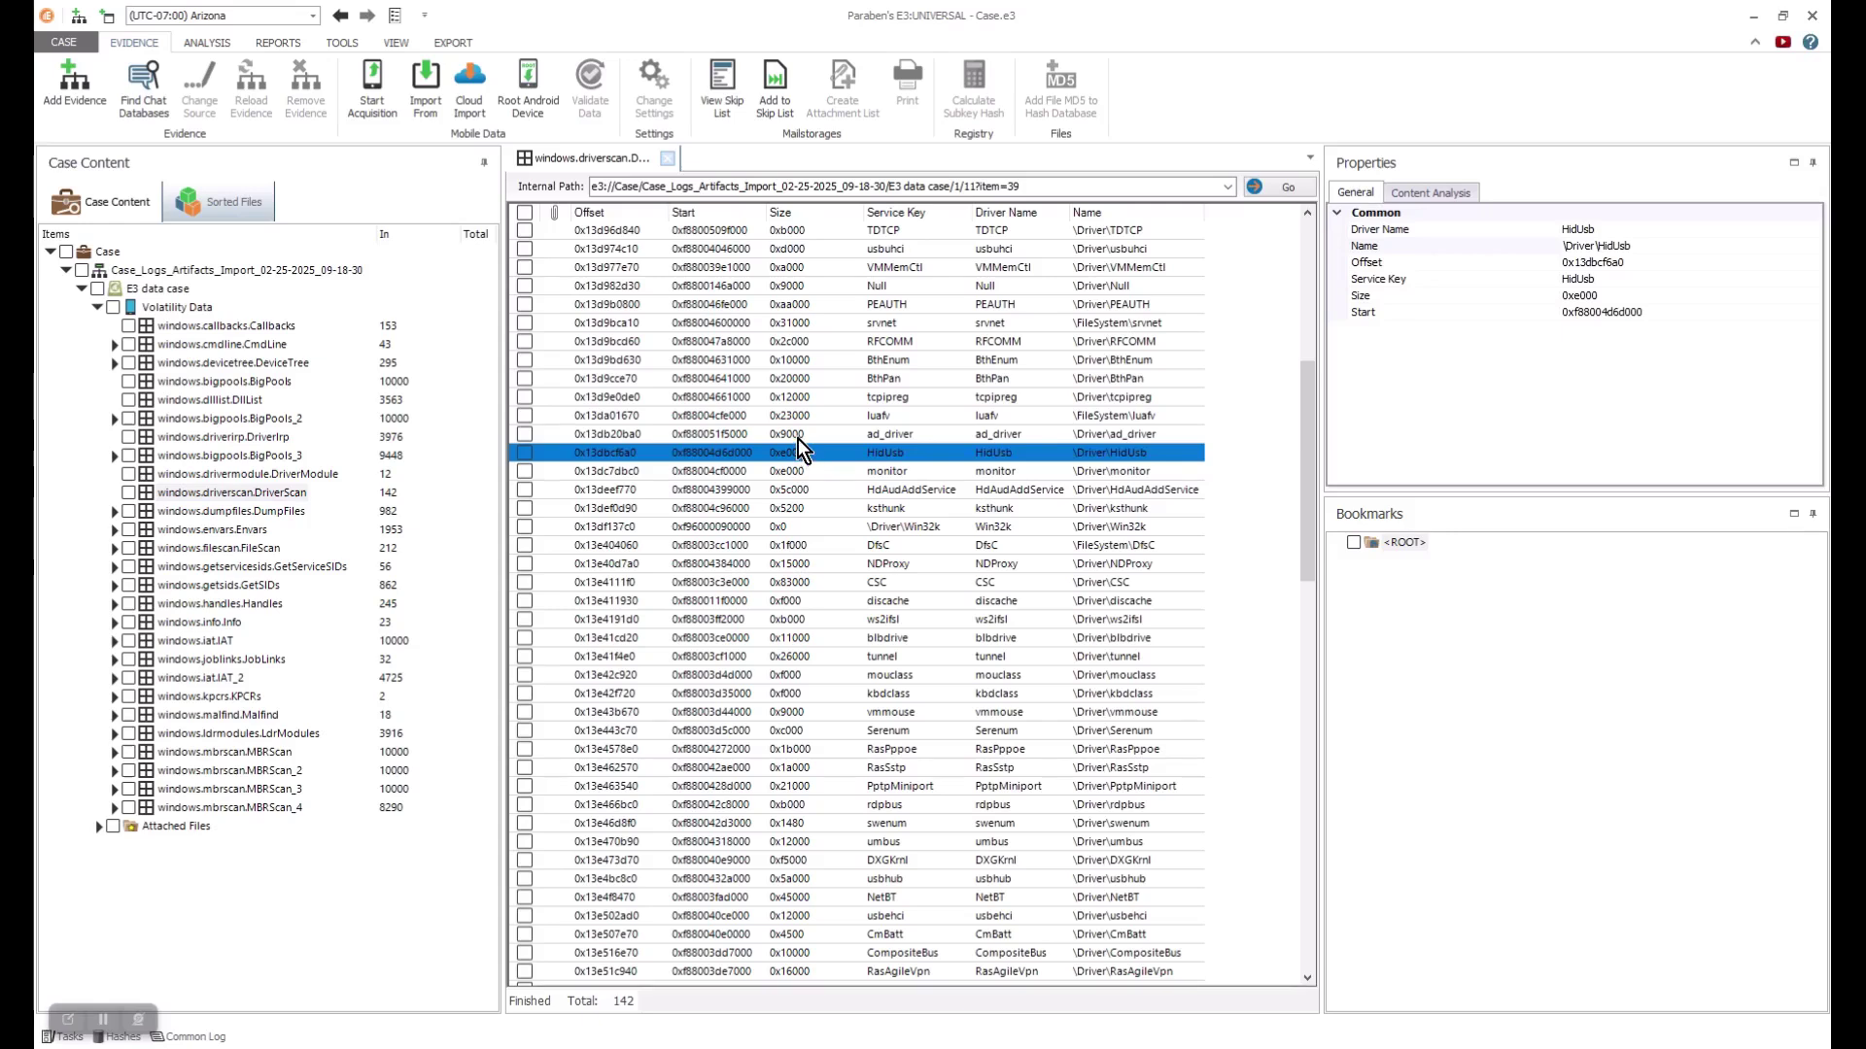
{"action": "left_click", "coordinate": [808, 470]}
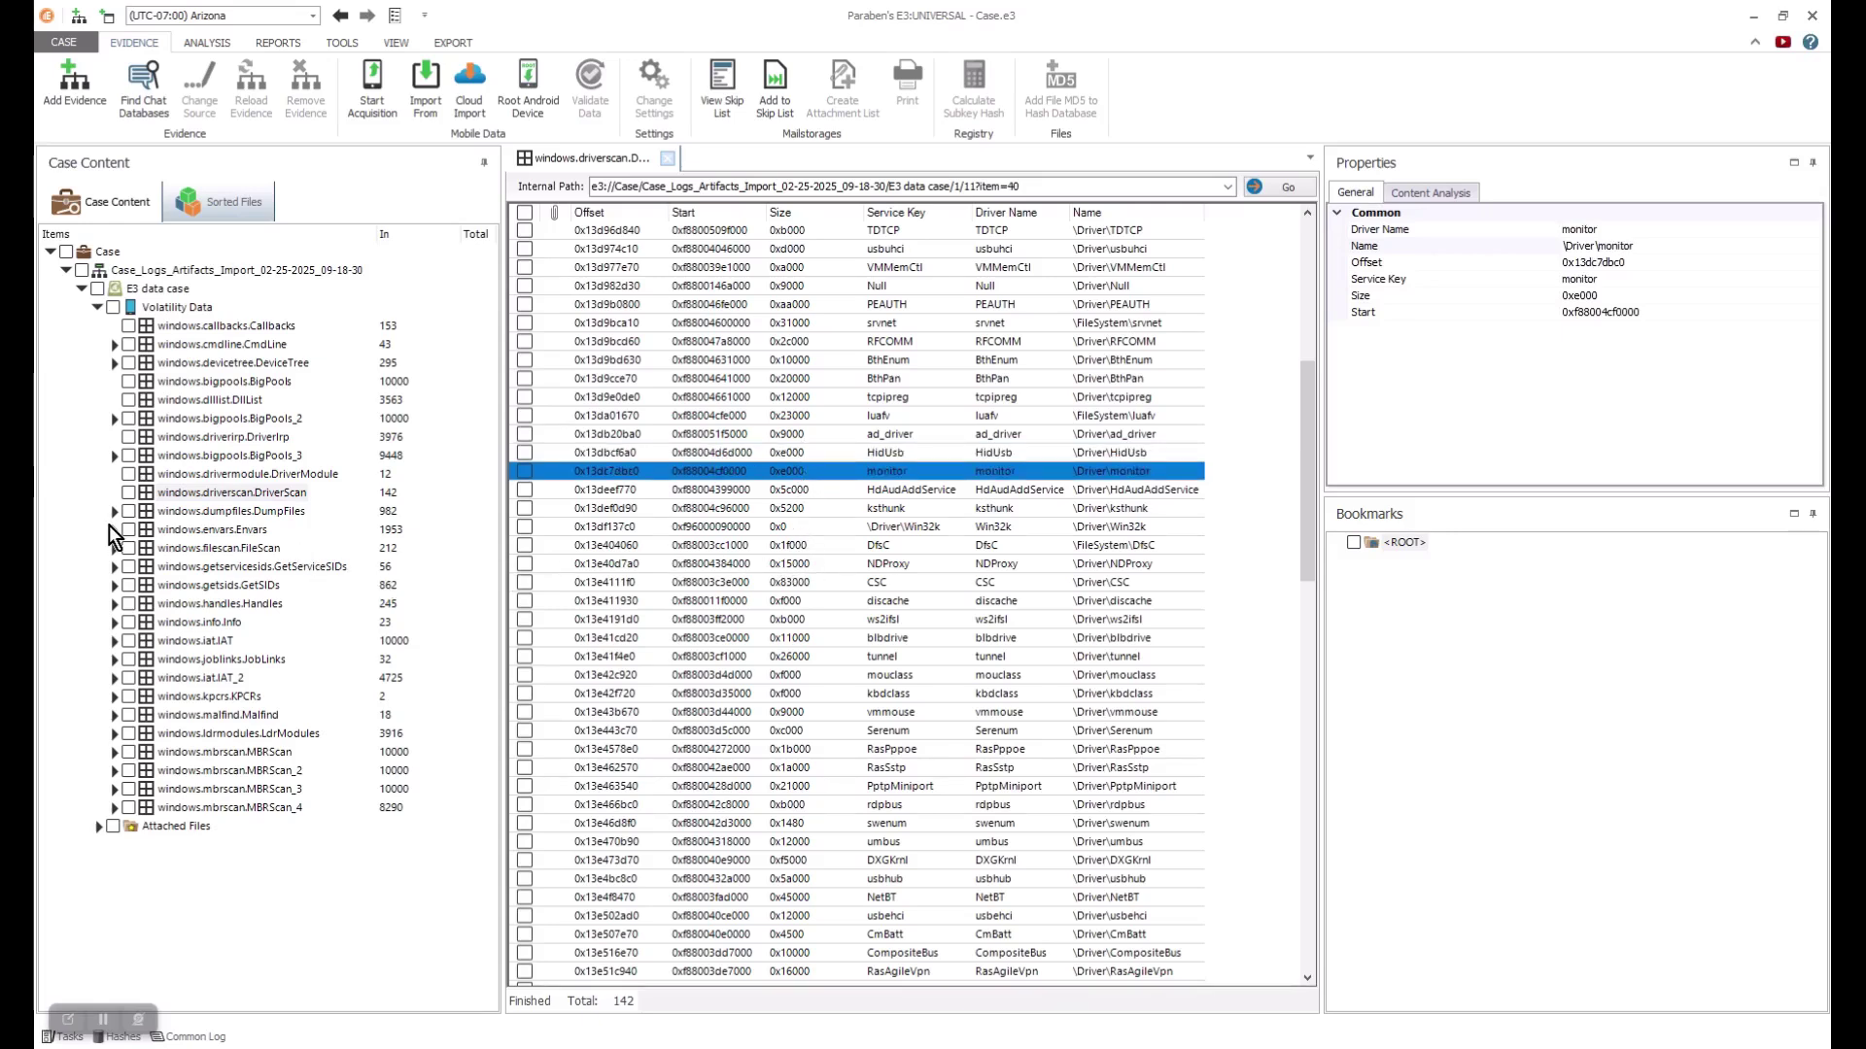
Open the windows.envars.Envars results to view the environment variables of each process
{"action": "left_click", "coordinate": [207, 529]}
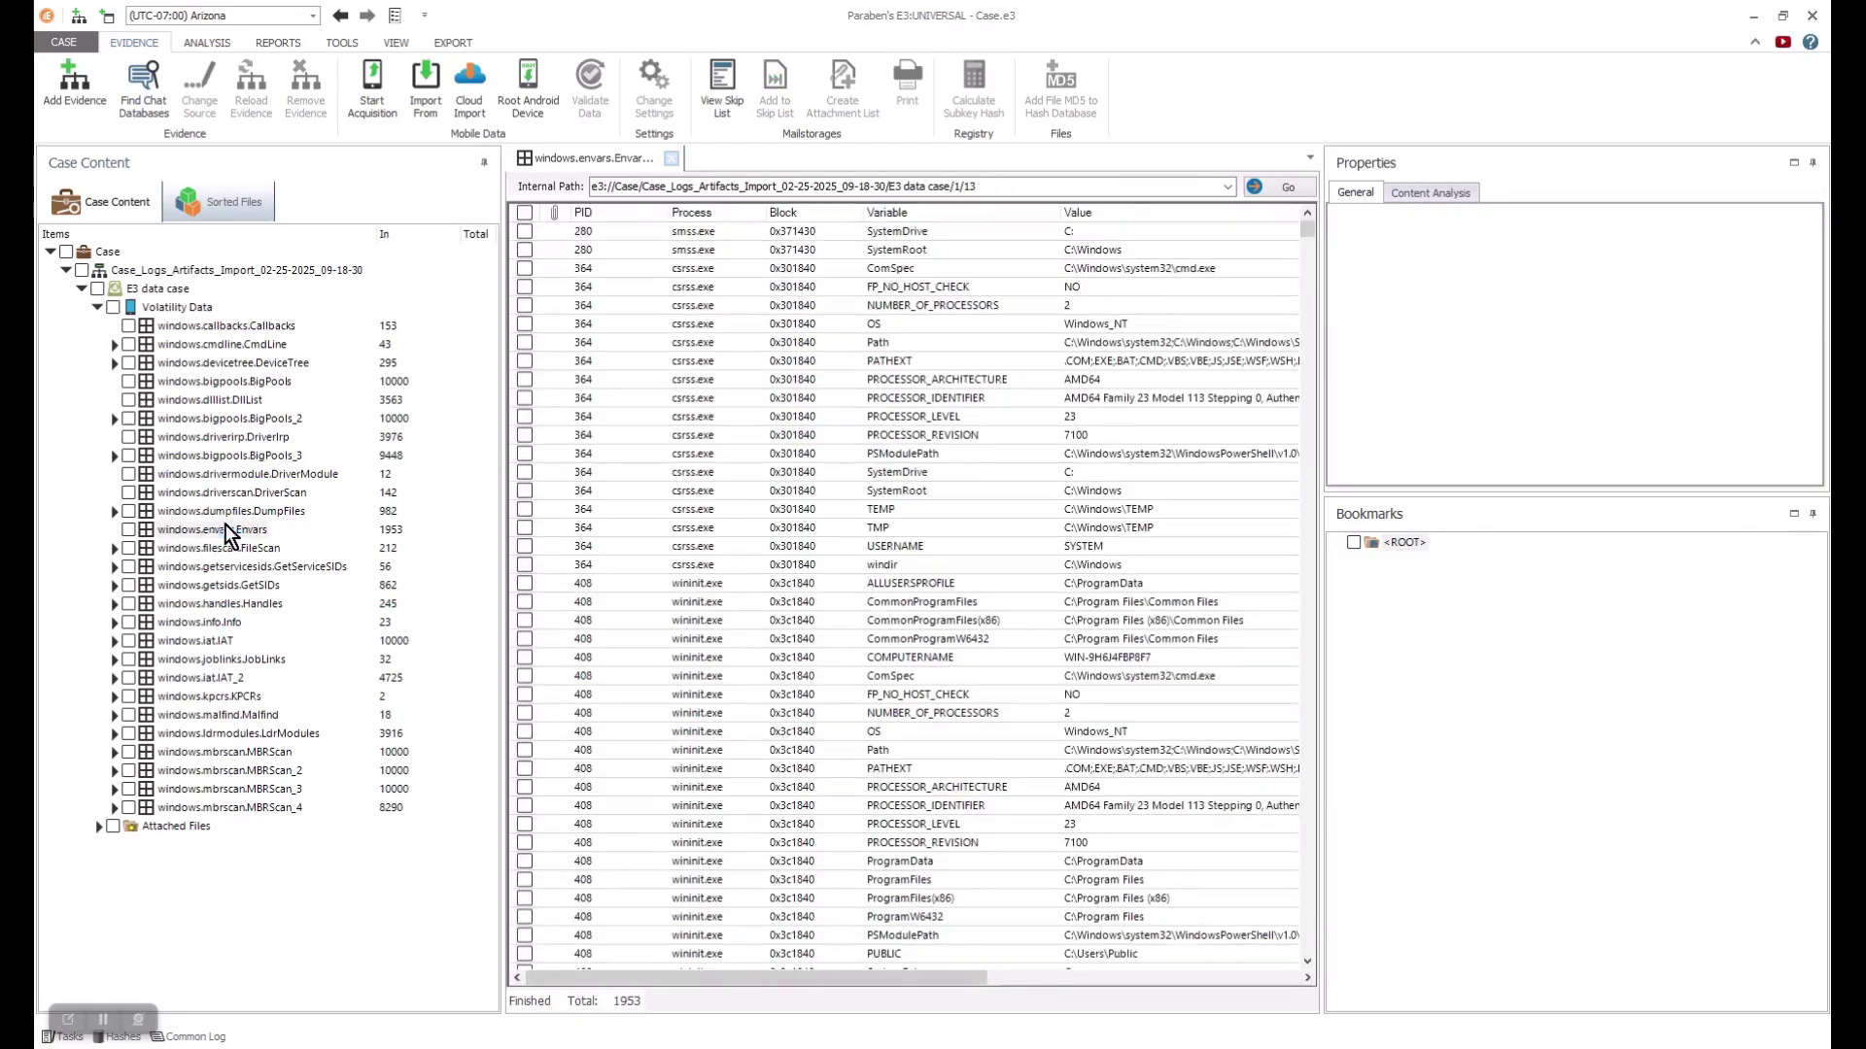
Inspect the properties of environment variables such as Path, TEMP and windir under csrss.exe and OS under wininit.exe
{"action": "left_click", "coordinate": [947, 250]}
{"action": "left_click", "coordinate": [943, 360]}
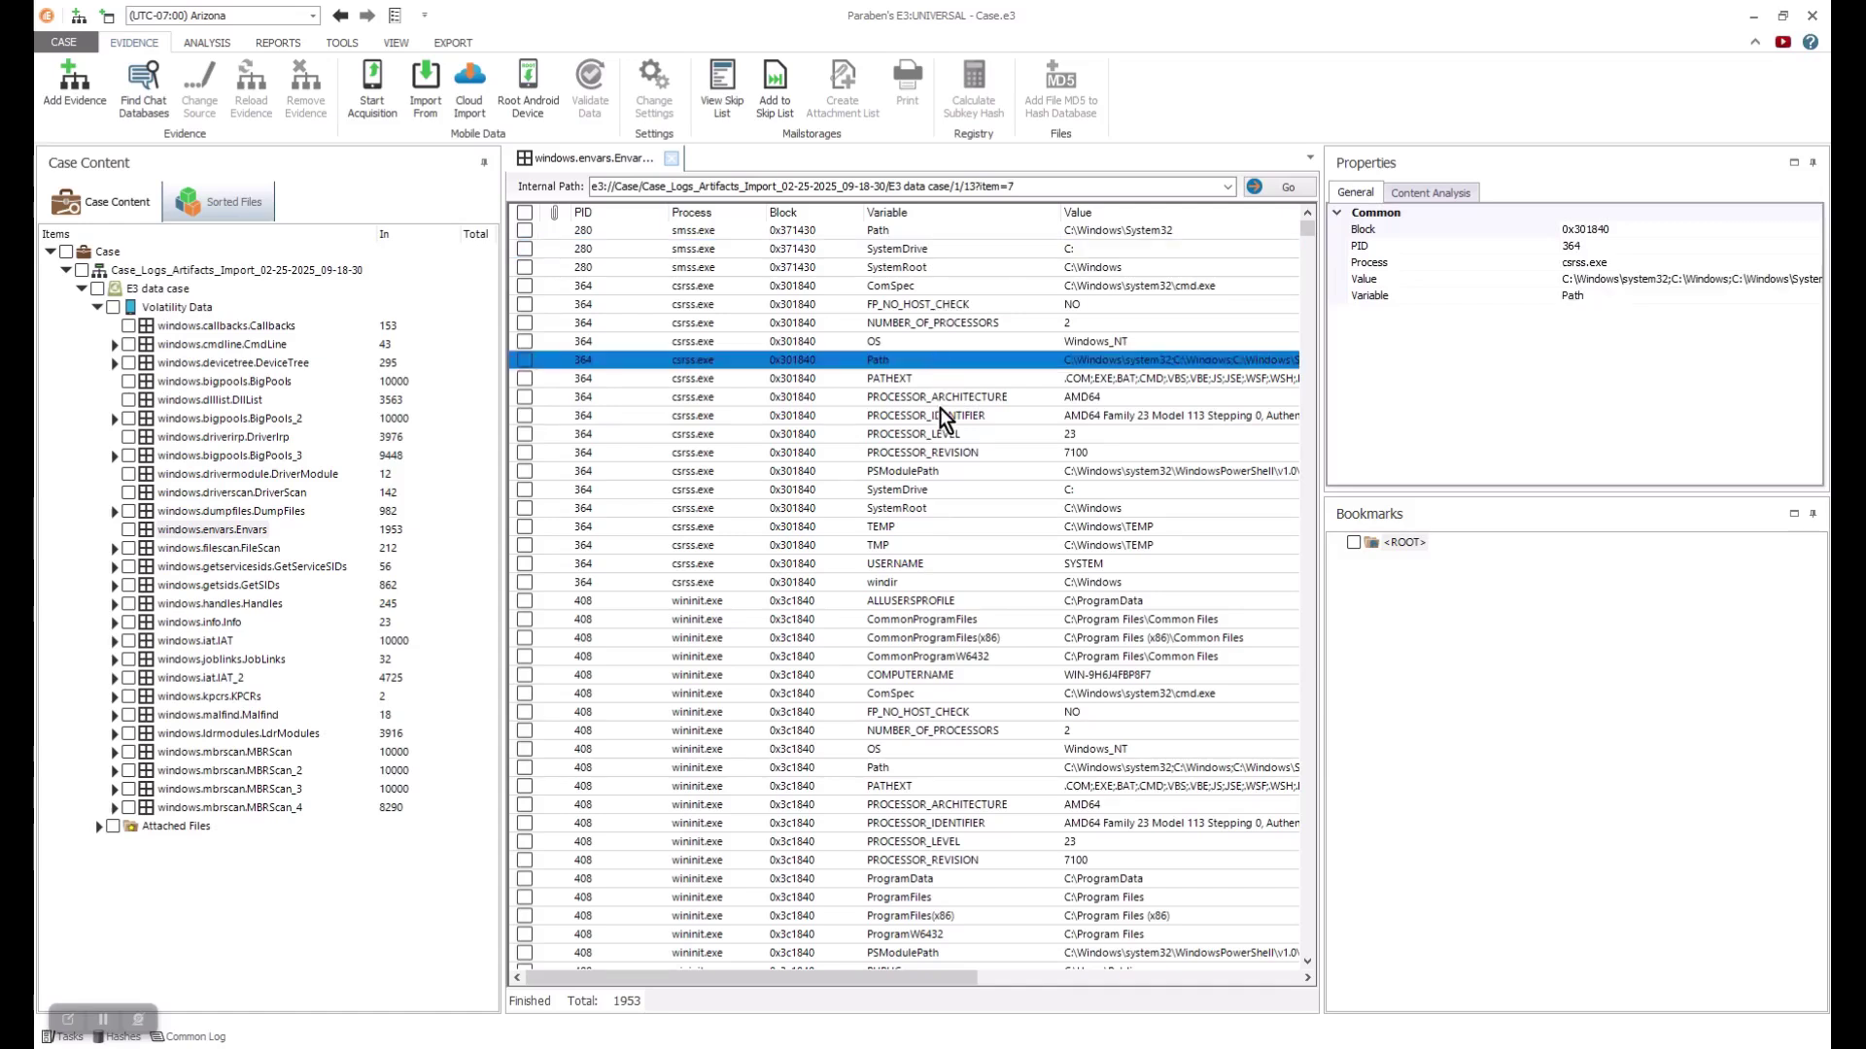
{"action": "left_click", "coordinate": [936, 508]}
{"action": "left_click", "coordinate": [928, 526]}
{"action": "left_click", "coordinate": [929, 582]}
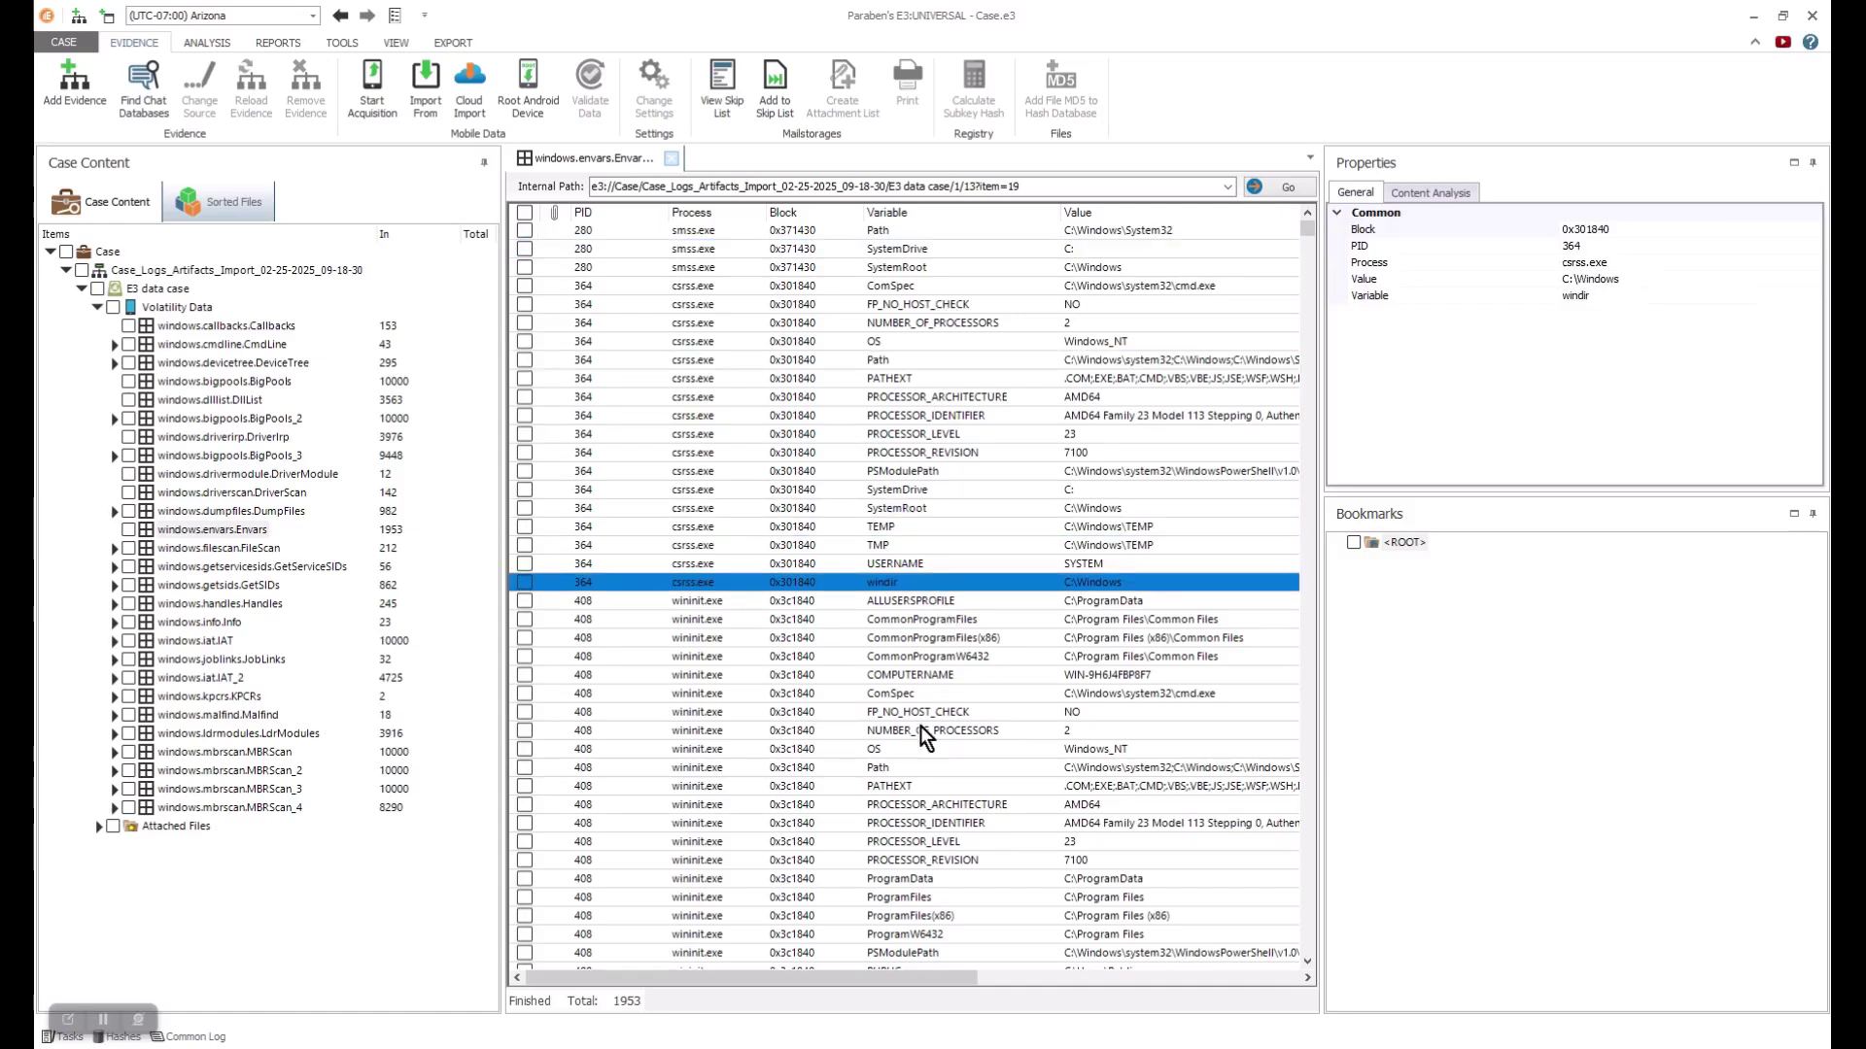
{"action": "left_click", "coordinate": [778, 746]}
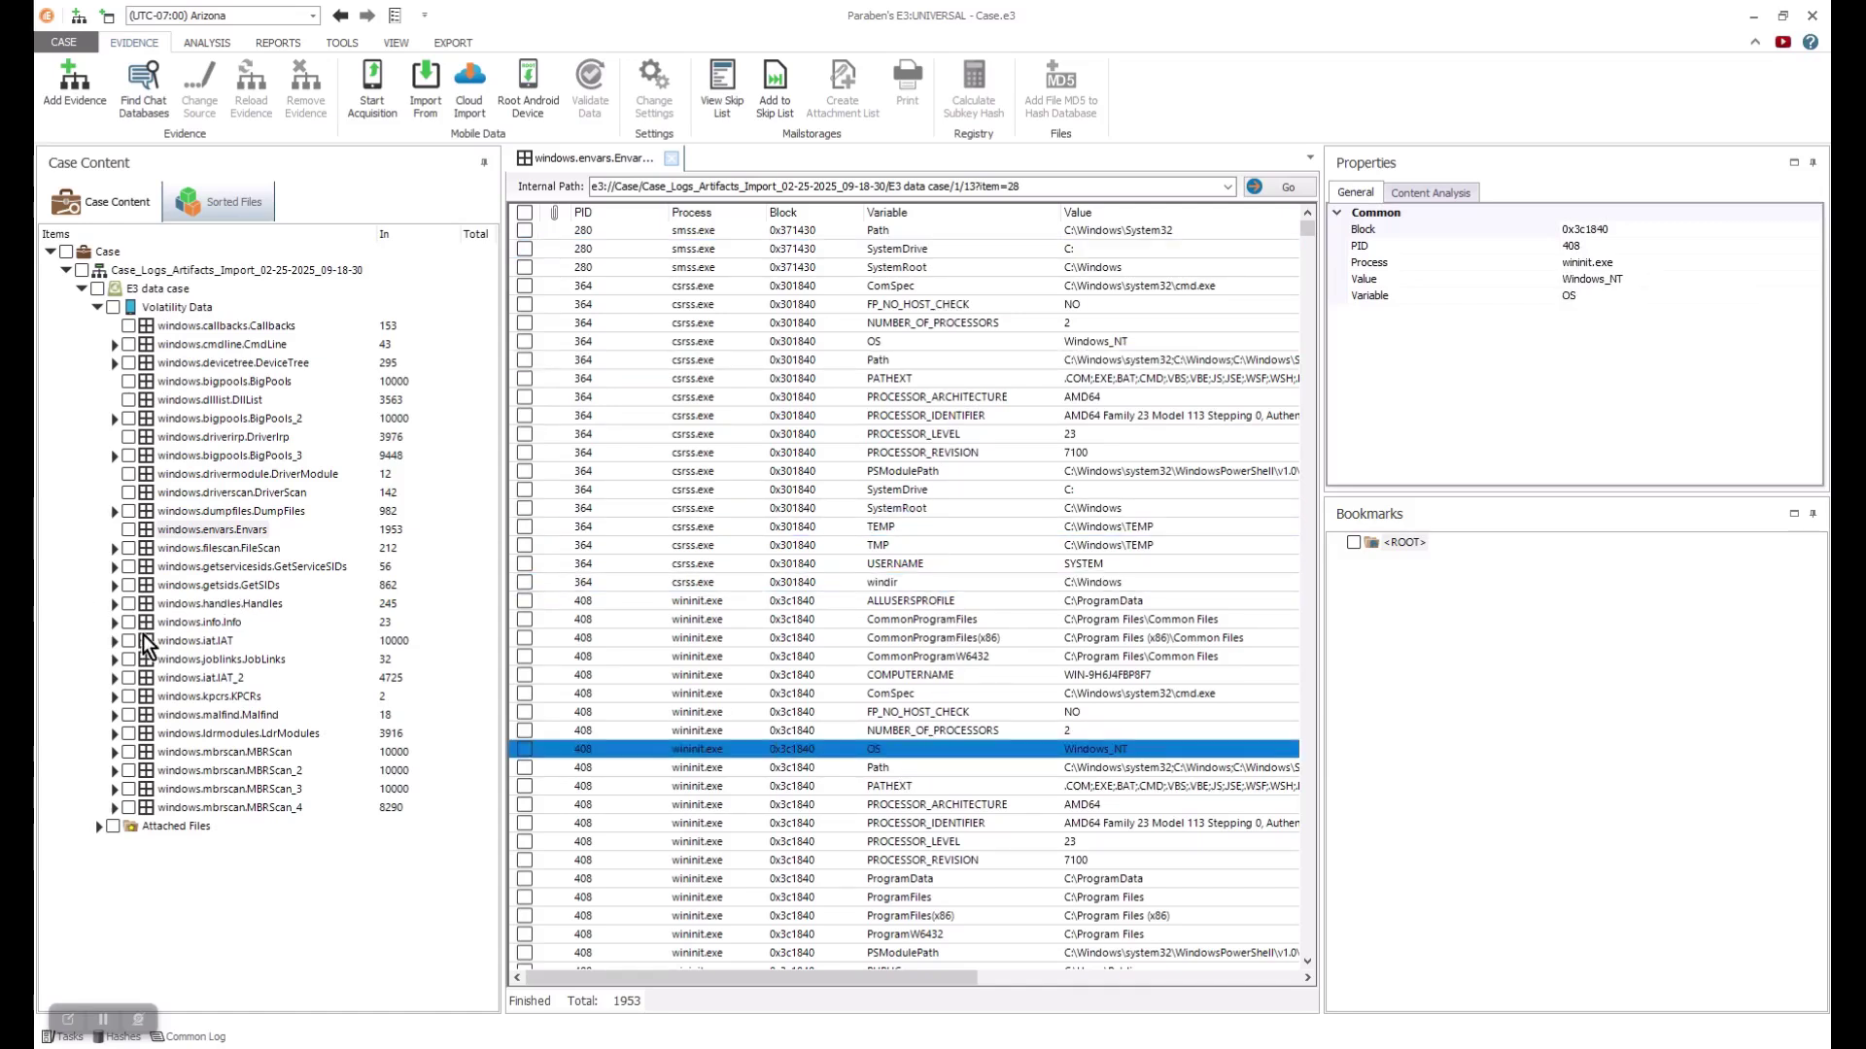
Open the windows.iat.IAT results and look through the imported functions listed for each process
{"action": "left_click", "coordinate": [114, 640]}
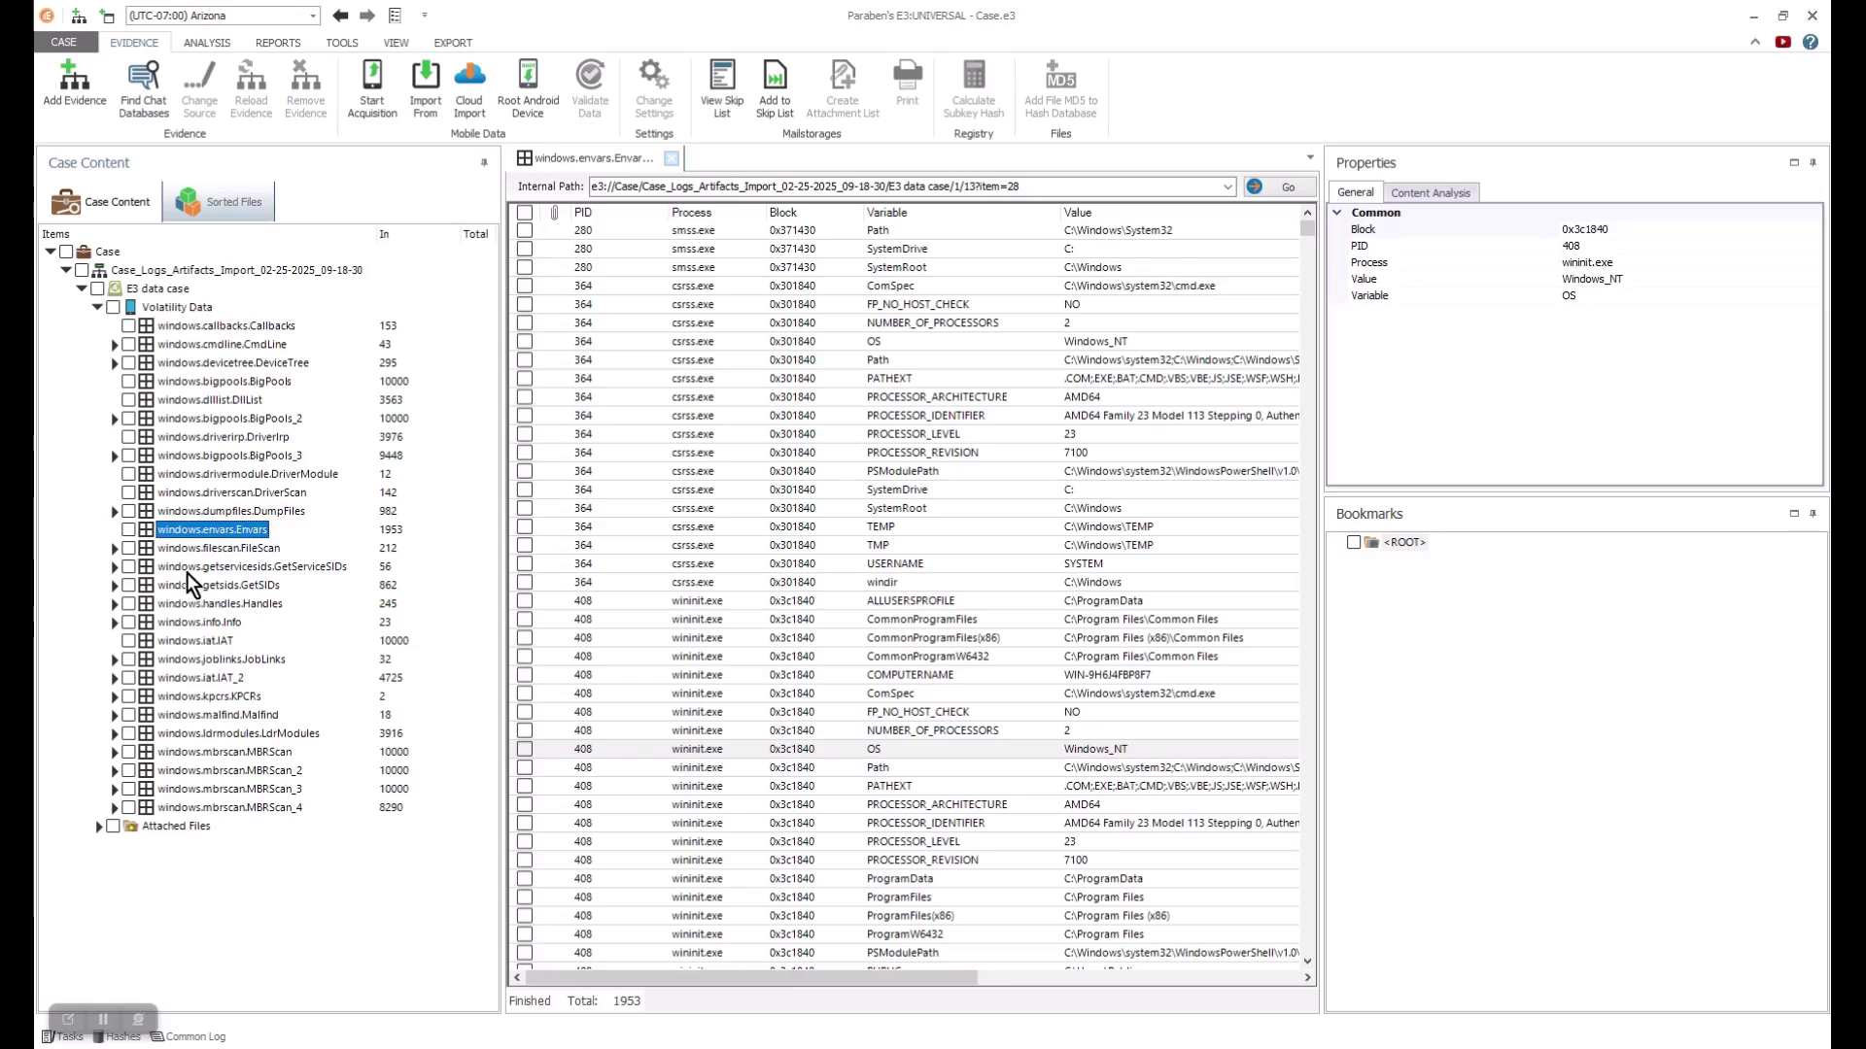
{"action": "left_click", "coordinate": [167, 639]}
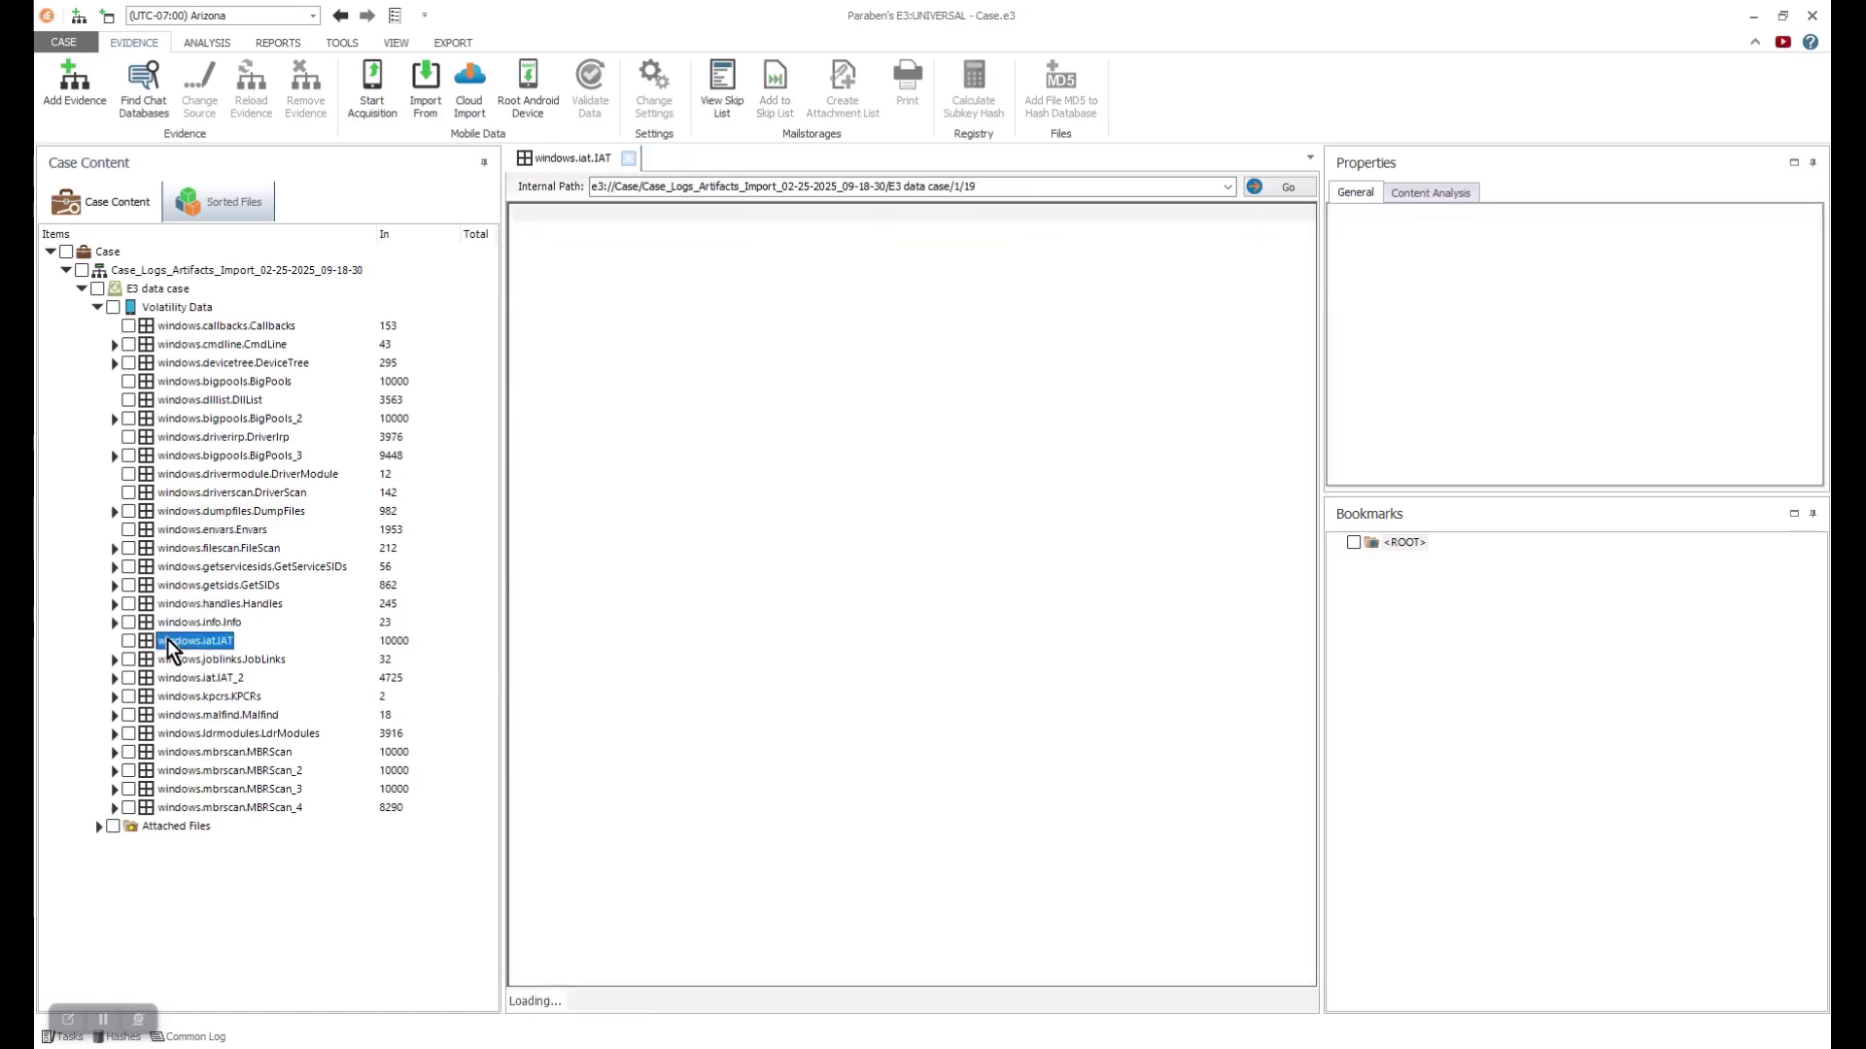
{"action": "scroll", "coordinate": [731, 445], "scroll_direction": "down", "scroll_amount": 10}
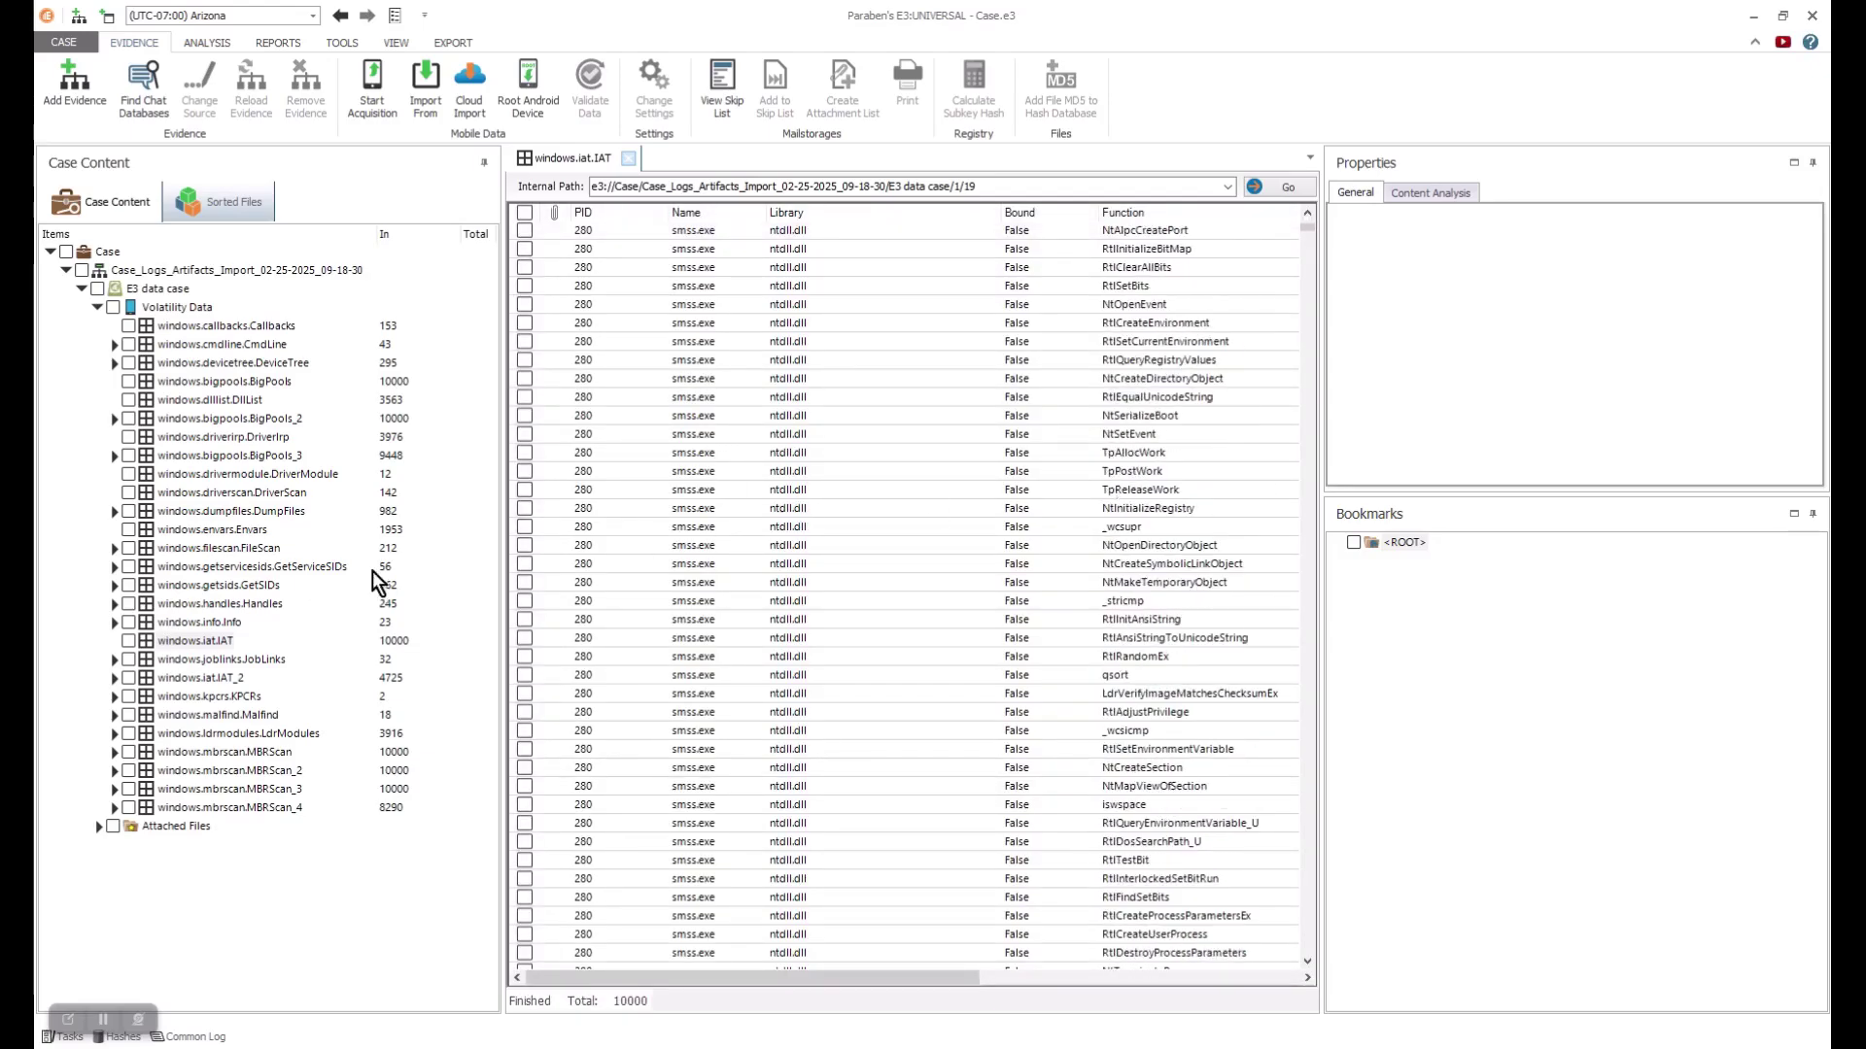
Open the windows.iat.IAT_2 results and browse the continued list of imported functions
{"action": "left_click", "coordinate": [114, 678]}
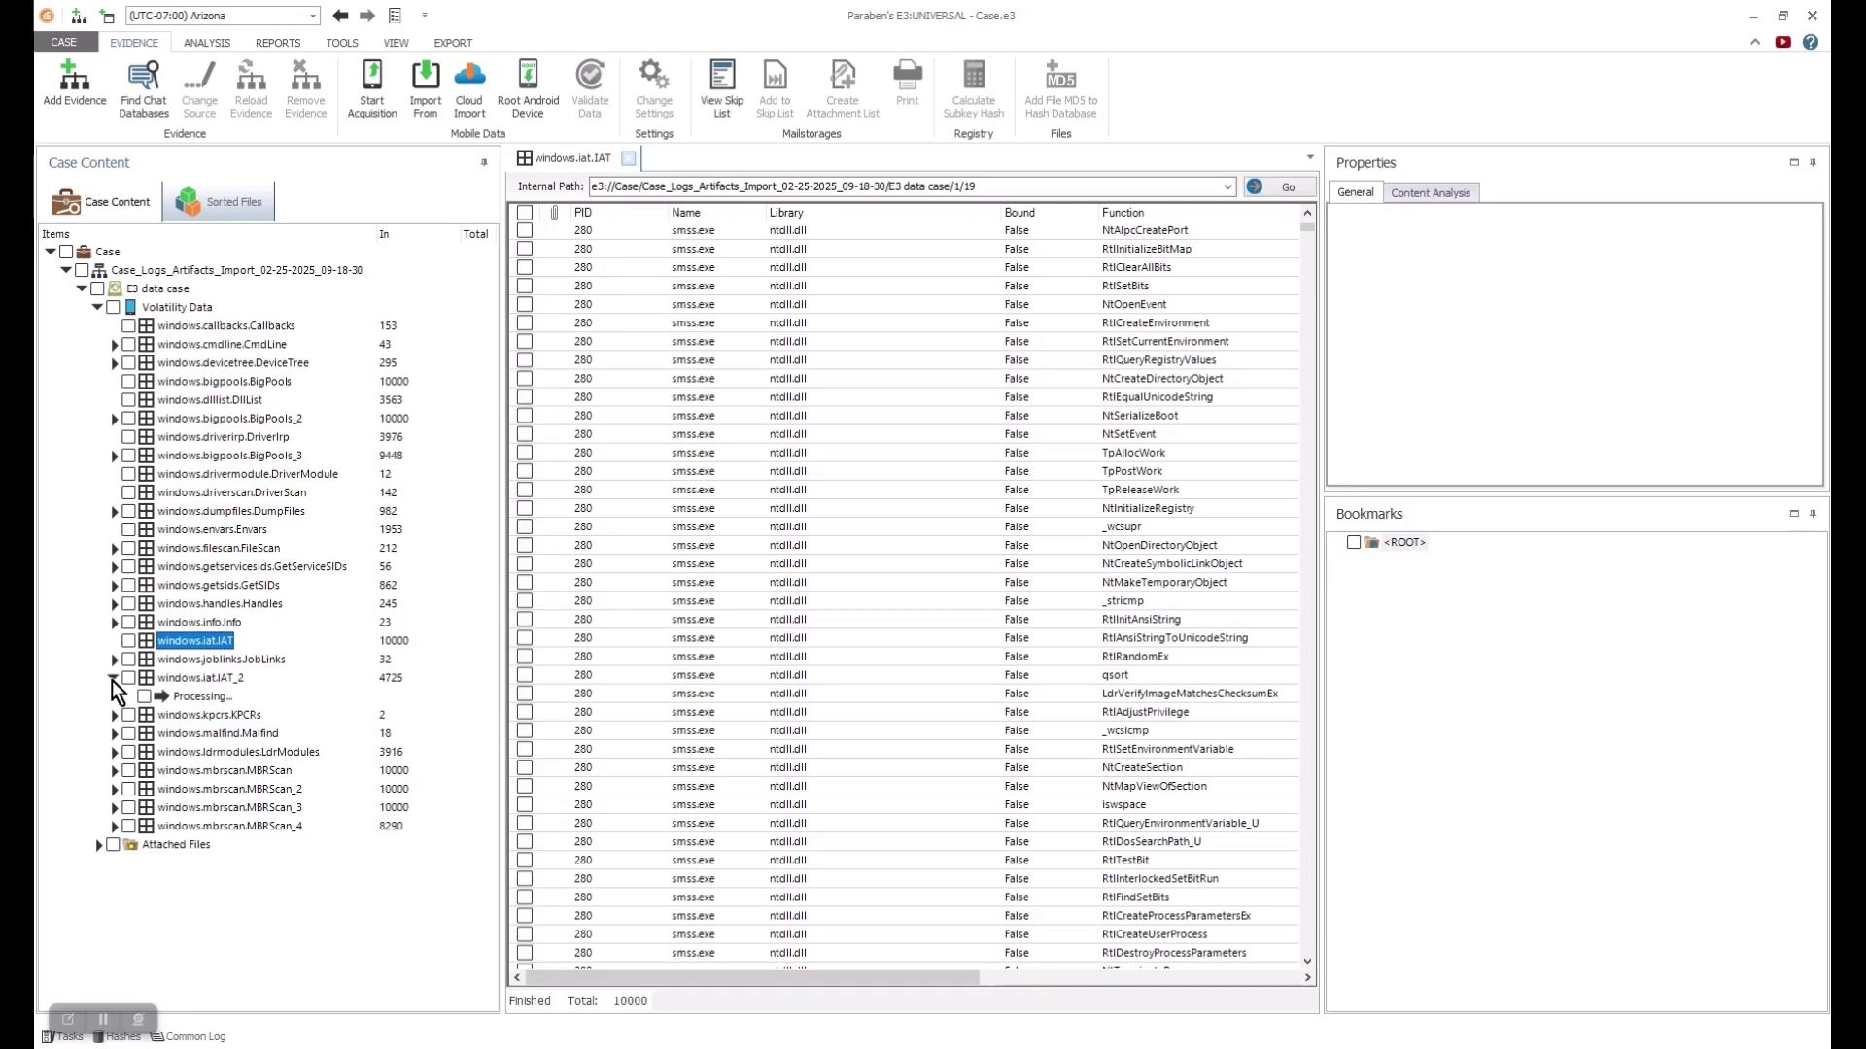
{"action": "left_click", "coordinate": [175, 677]}
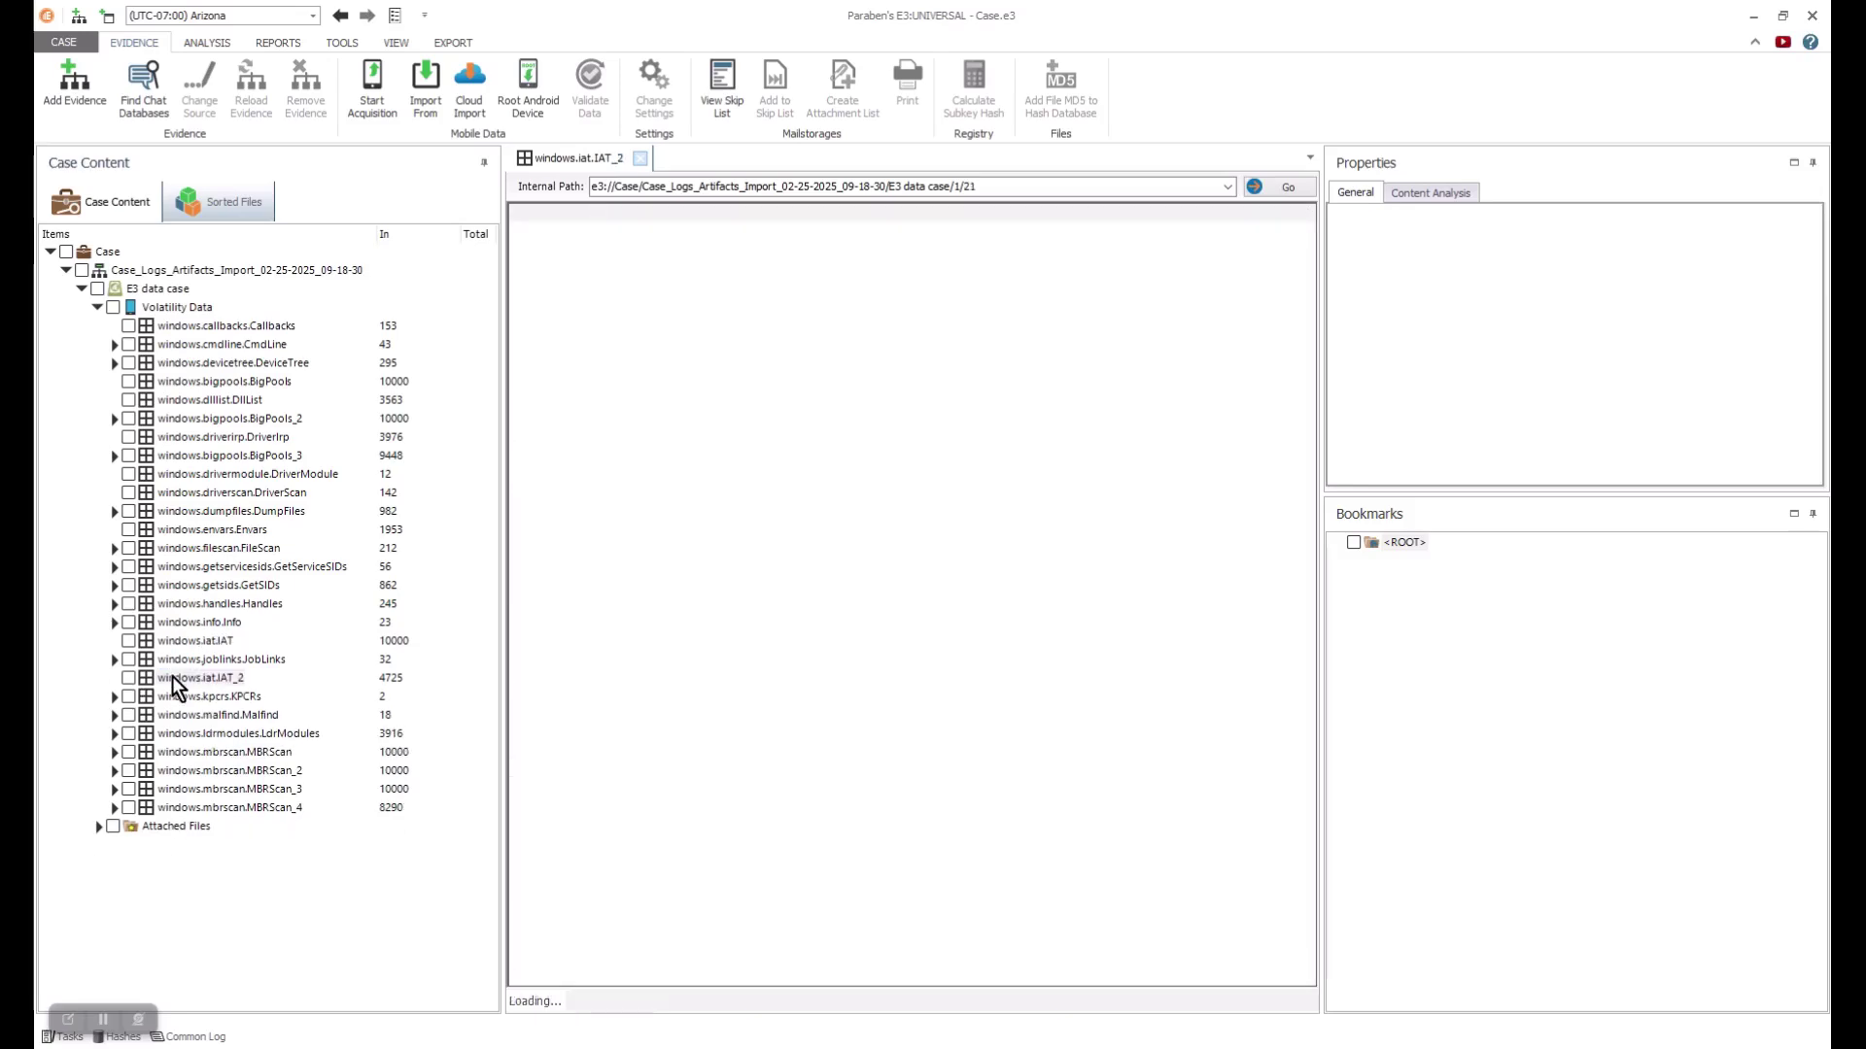
{"action": "scroll", "coordinate": [822, 480], "scroll_direction": "down", "scroll_amount": 4}
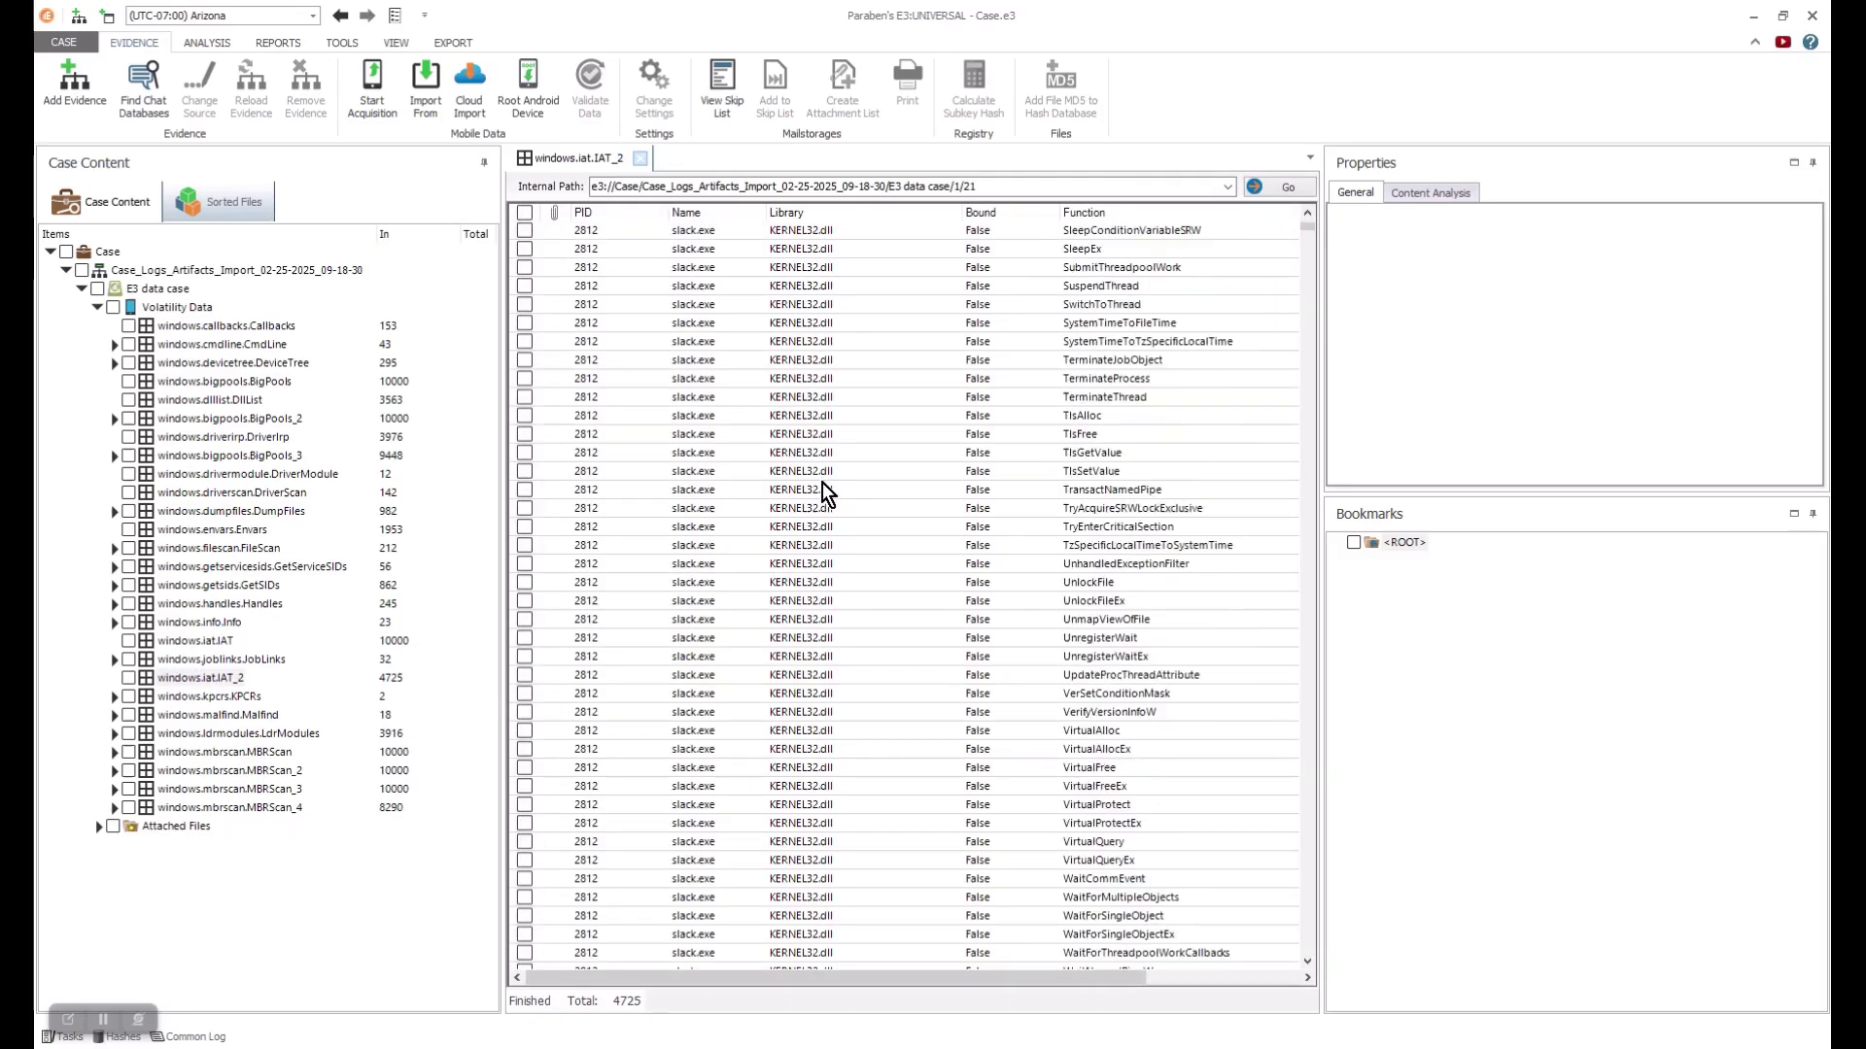
Open the windows.mbrscan.MBRScan results and review their columns, from the MBR offsets and MD5 hashes to the partition details
{"action": "left_click", "coordinate": [115, 752]}
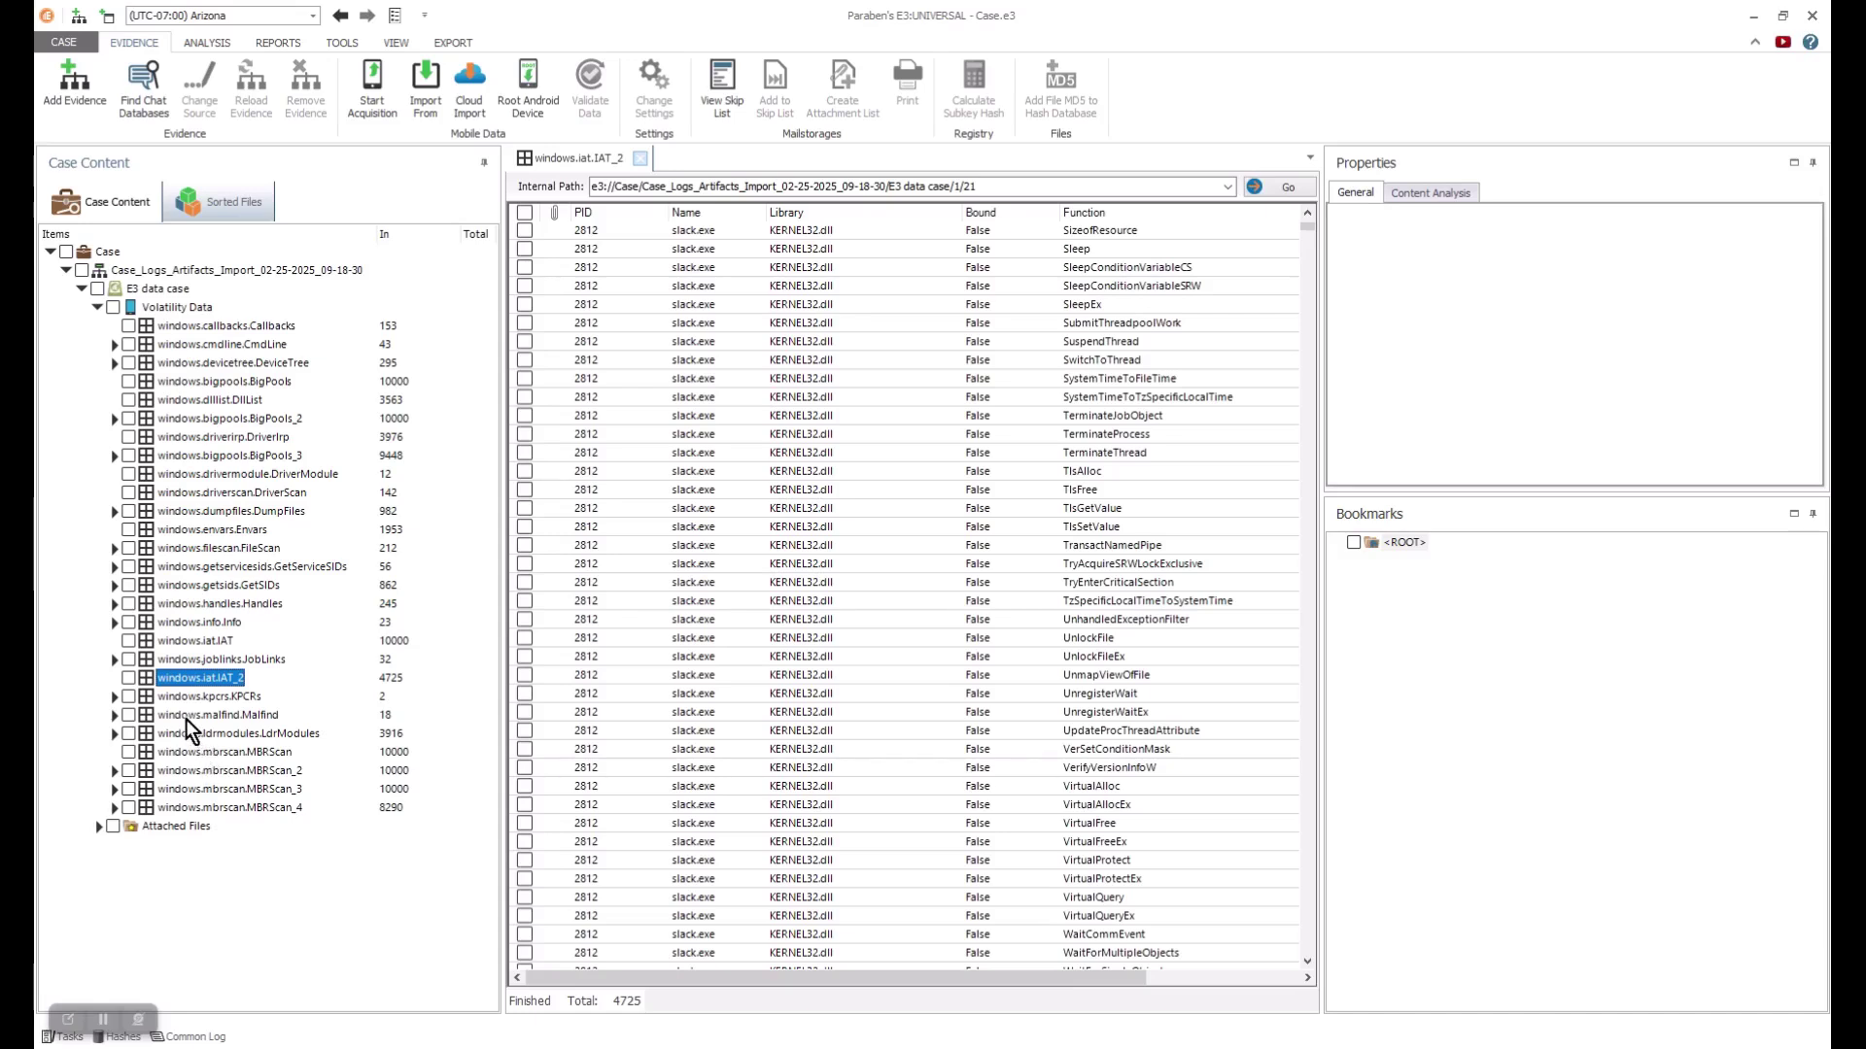
{"action": "left_click", "coordinate": [185, 751]}
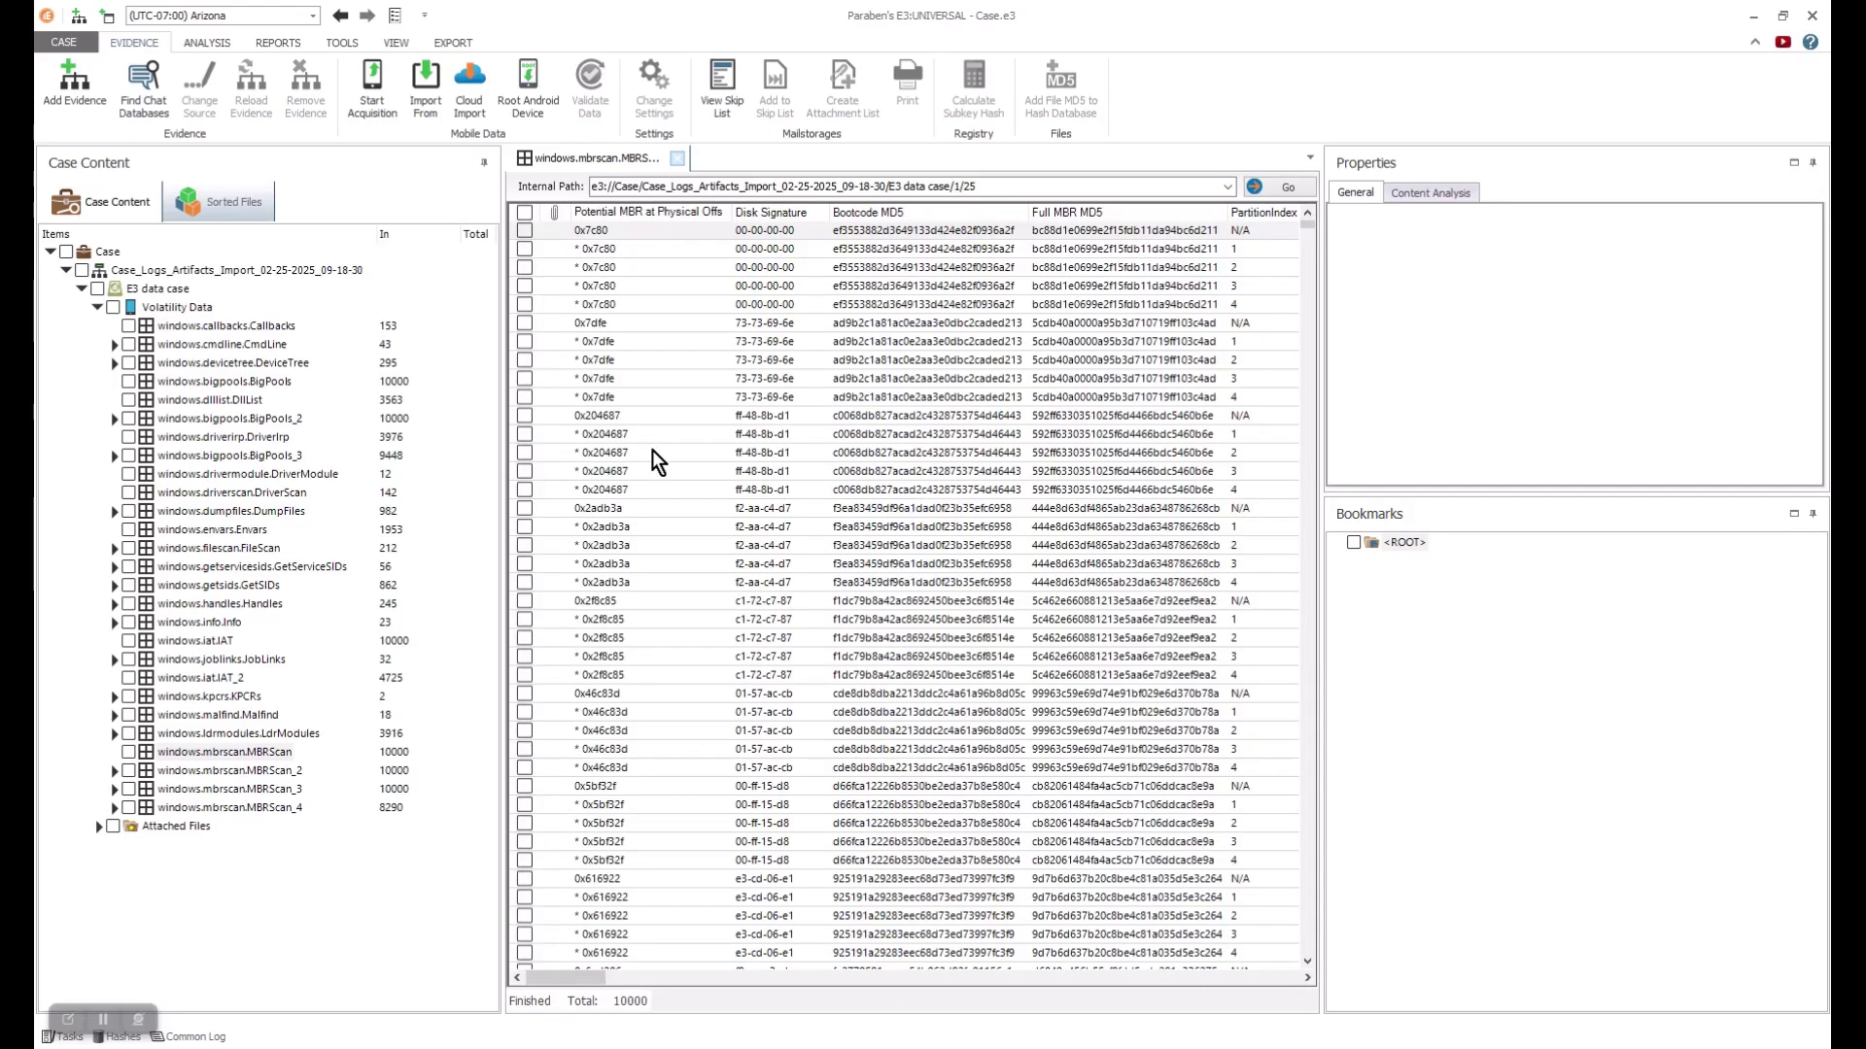
{"action": "left_click_drag", "start_coordinate": [569, 977], "coordinate": [609, 978]}
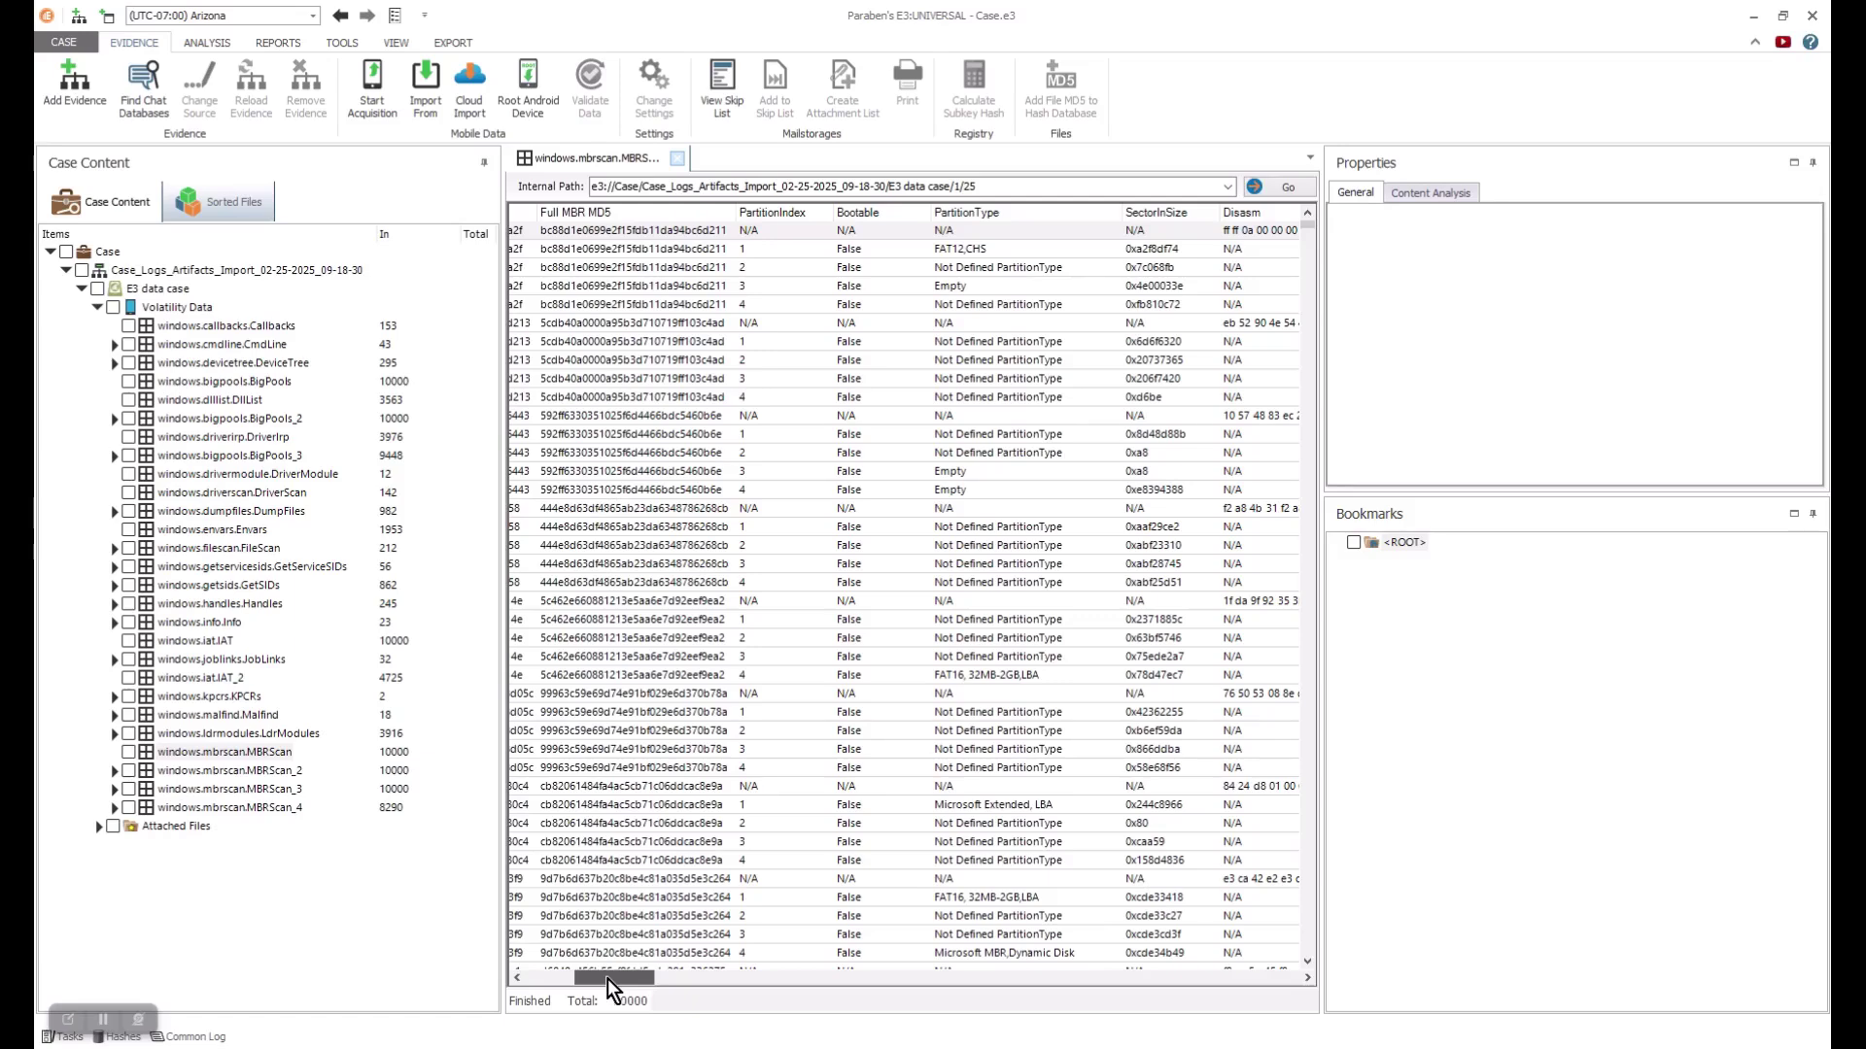
{"action": "mouse_move", "coordinate": [608, 977]}
{"action": "left_mouse_down"}
{"action": "mouse_move", "coordinate": [1192, 941]}
{"action": "mouse_move", "coordinate": [564, 969]}
{"action": "left_mouse_up"}
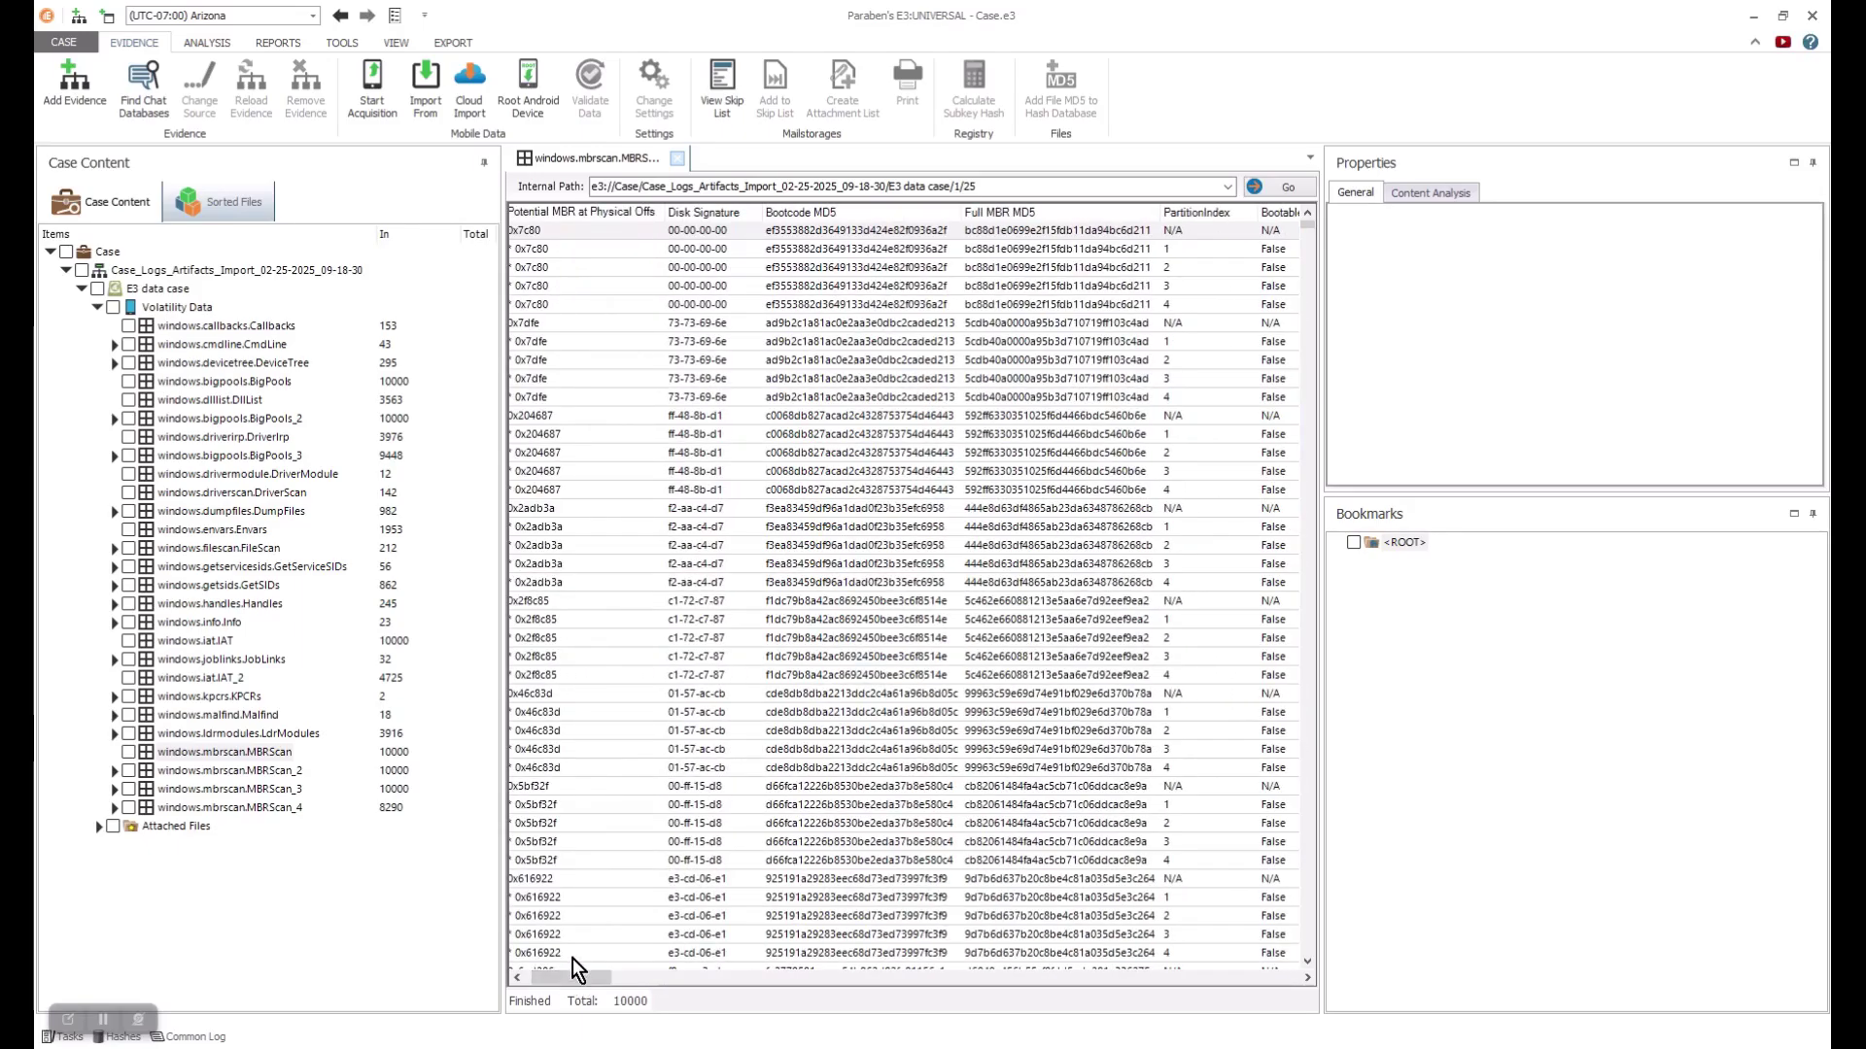